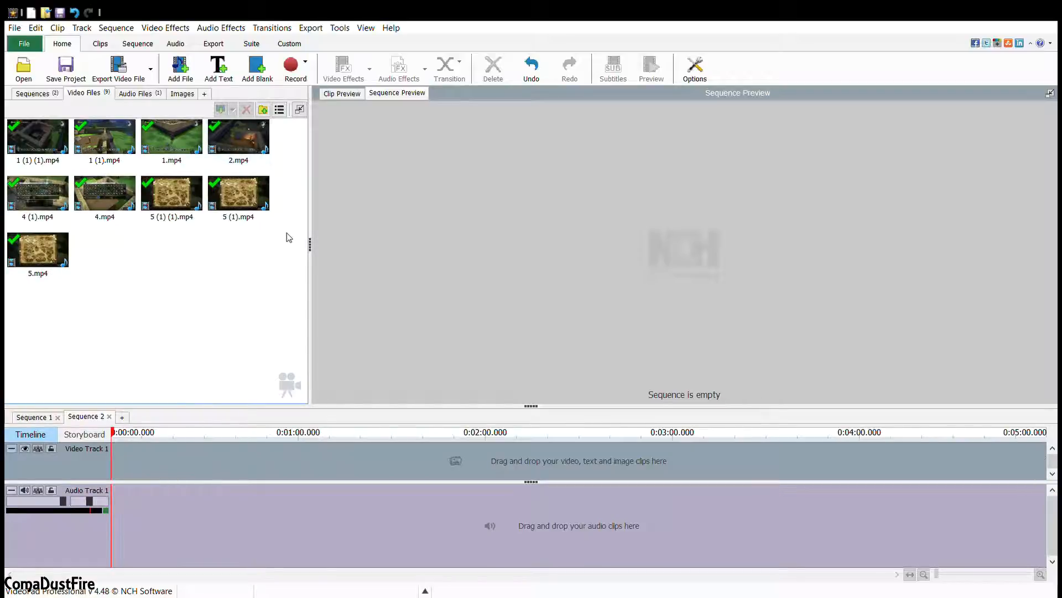
# Add the video file 3.mp4 to the project and close Sequence 1
pyautogui.click(189, 82)
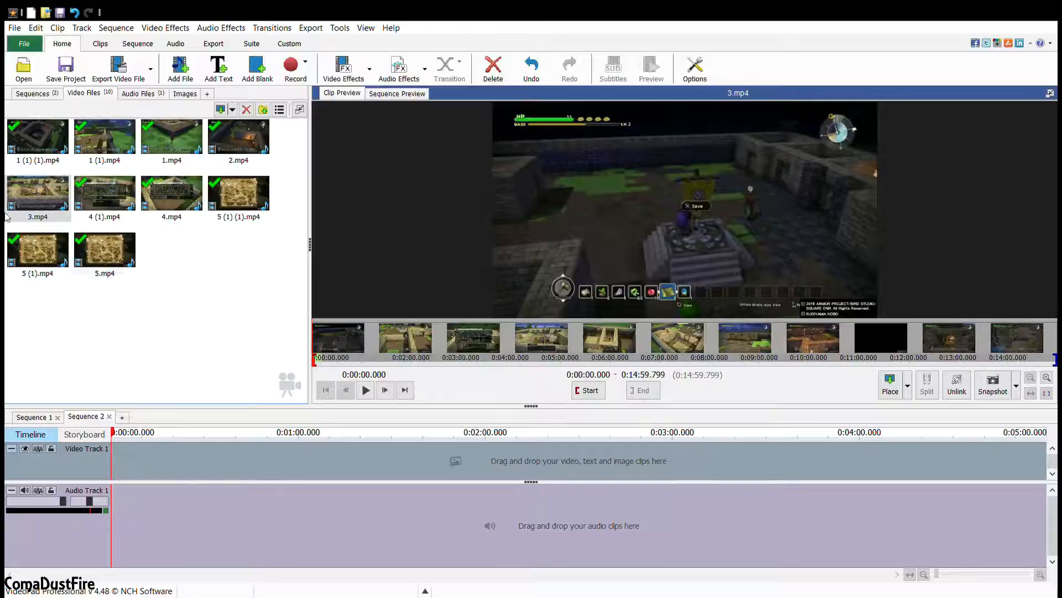
pyautogui.click(49, 418)
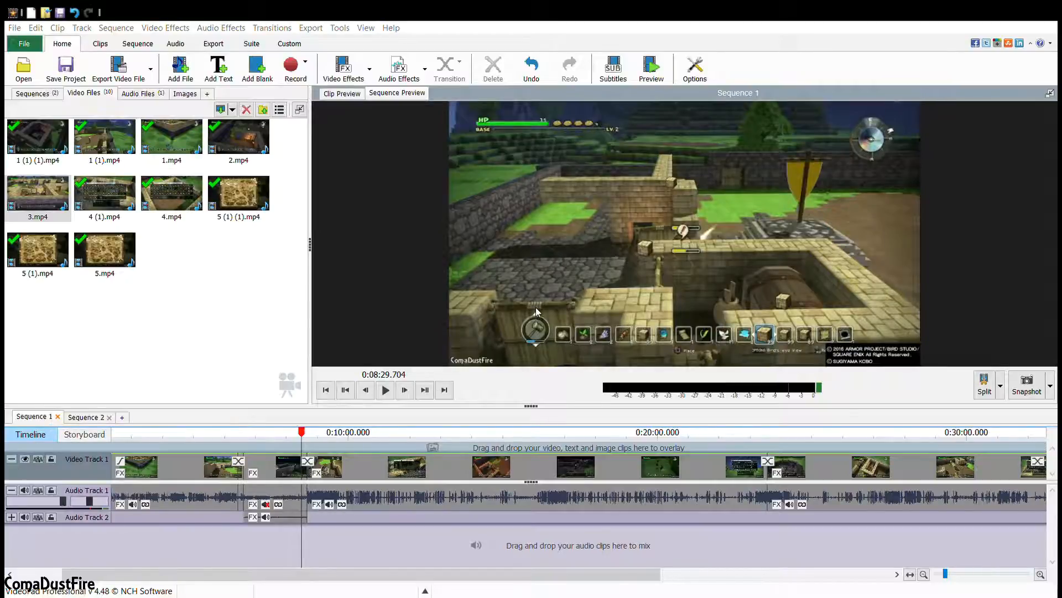
pyautogui.click(57, 418)
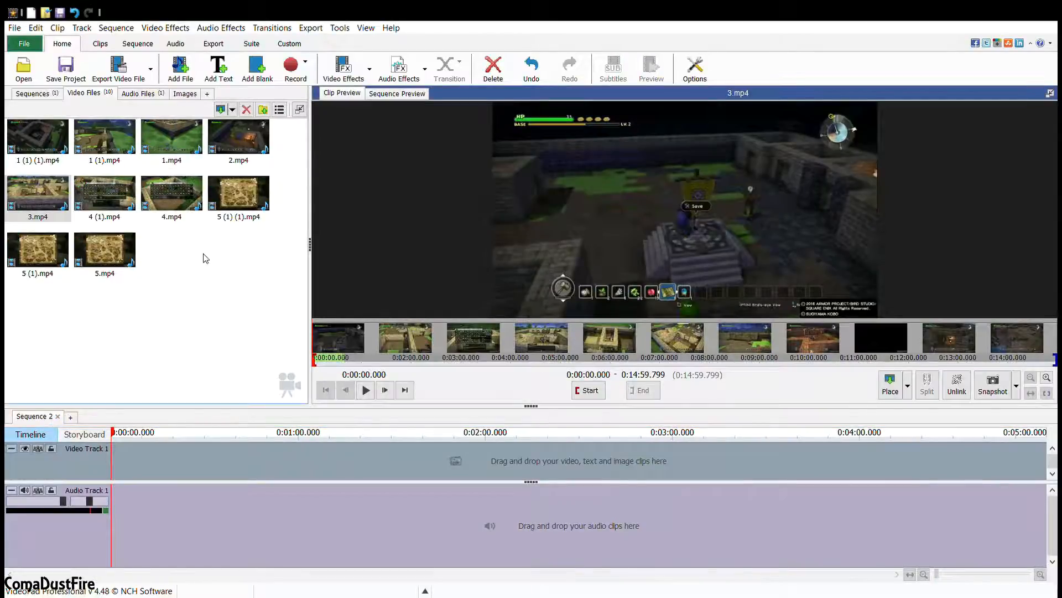
# Remove every clip except 3.mp4 from the project's video files
pyautogui.keyDown('ctrl'); pyautogui.click(35, 148); pyautogui.keyUp('ctrl')
pyautogui.keyDown('ctrl'); pyautogui.click(102, 151); pyautogui.keyUp('ctrl')
pyautogui.keyDown('ctrl'); pyautogui.click(103, 193); pyautogui.keyUp('ctrl')
pyautogui.keyDown('ctrl'); pyautogui.click(177, 141); pyautogui.keyUp('ctrl')
pyautogui.keyDown('ctrl'); pyautogui.click(159, 191); pyautogui.keyUp('ctrl')
pyautogui.keyDown('ctrl'); pyautogui.click(239, 139); pyautogui.keyUp('ctrl')
pyautogui.keyDown('ctrl'); pyautogui.click(236, 184); pyautogui.keyUp('ctrl')
pyautogui.keyDown('ctrl'); pyautogui.click(117, 256); pyautogui.keyUp('ctrl')
pyautogui.keyDown('ctrl'); pyautogui.click(22, 259); pyautogui.keyUp('ctrl')
pyautogui.keyDown('ctrl'); pyautogui.click(24, 209); pyautogui.keyUp('ctrl')
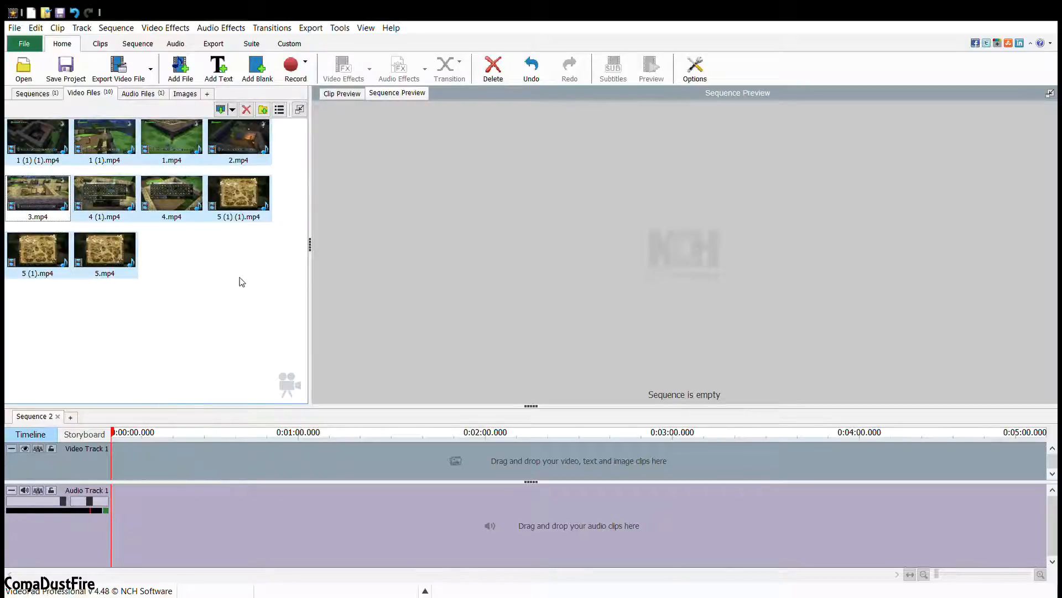
pyautogui.click(247, 110)
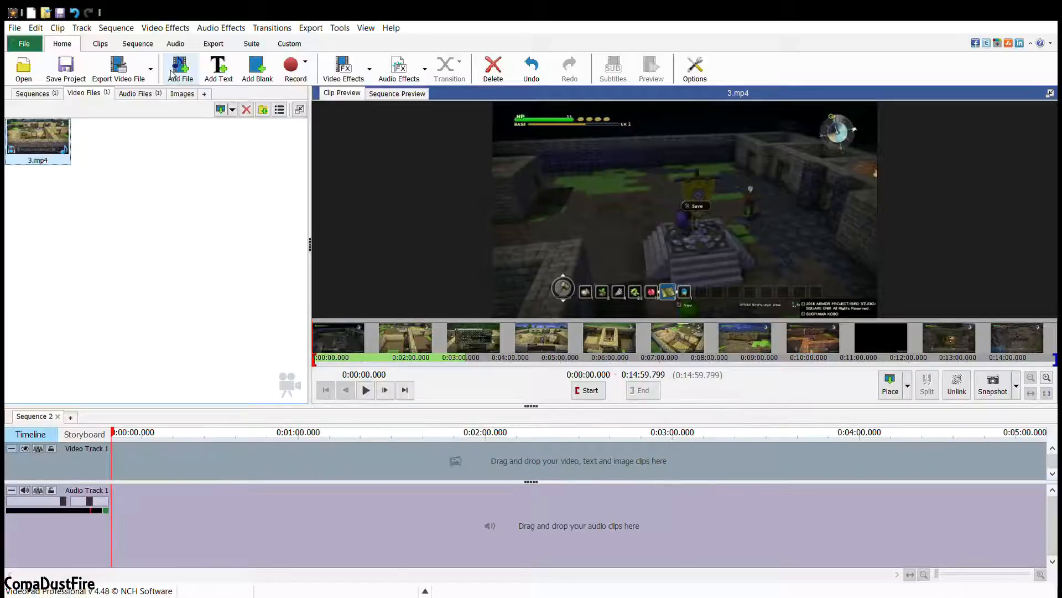
pyautogui.click(184, 81)
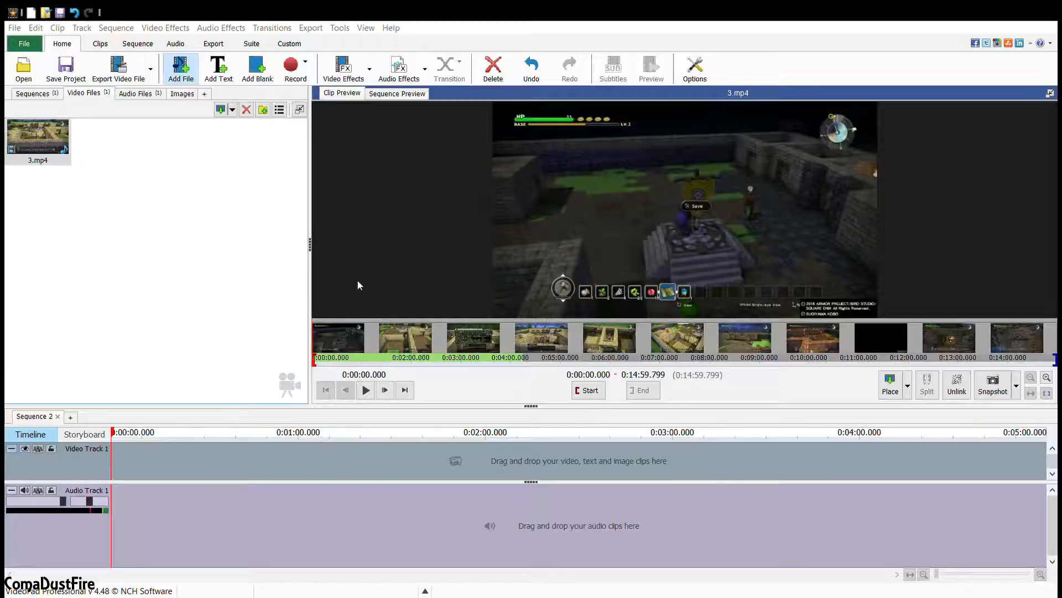
pyautogui.click(484, 314)
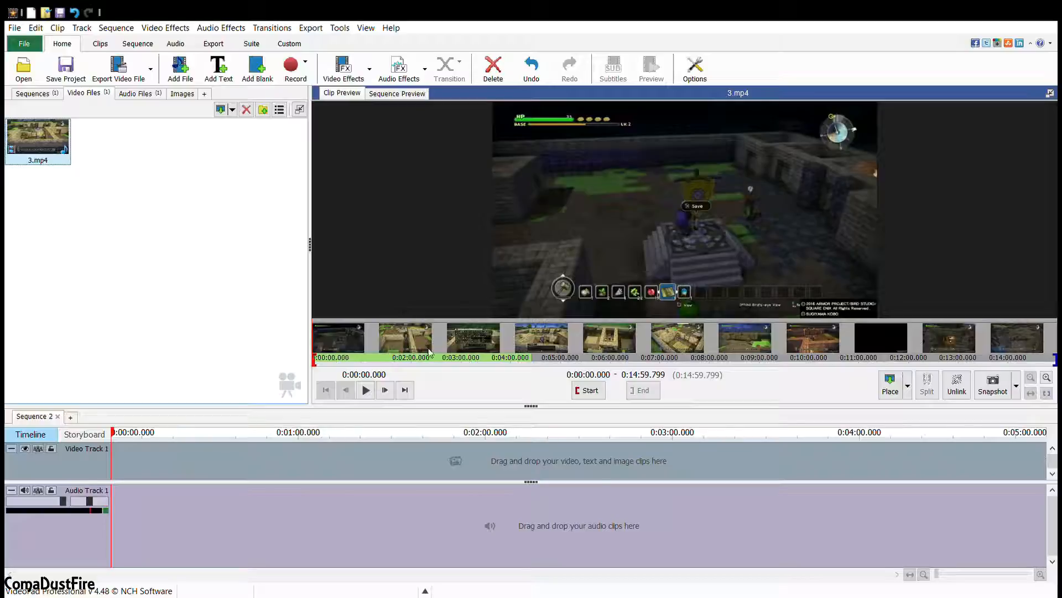
# Trim the beginning of 3.mp4 by setting the clip's start point at 0:00:02.351
pyautogui.click(365, 391)
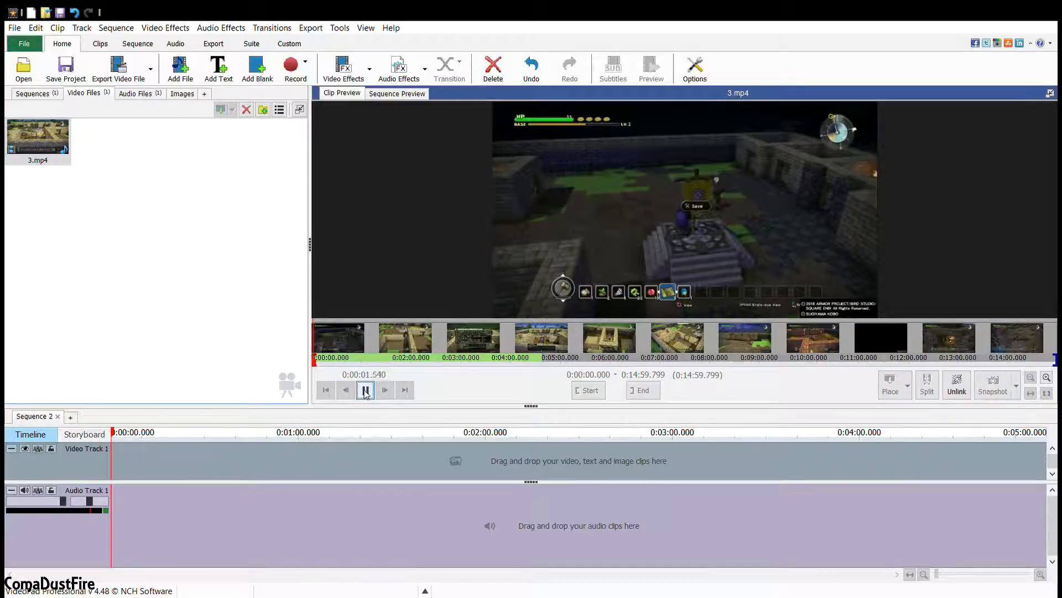
pyautogui.click(367, 391)
pyautogui.click(589, 390)
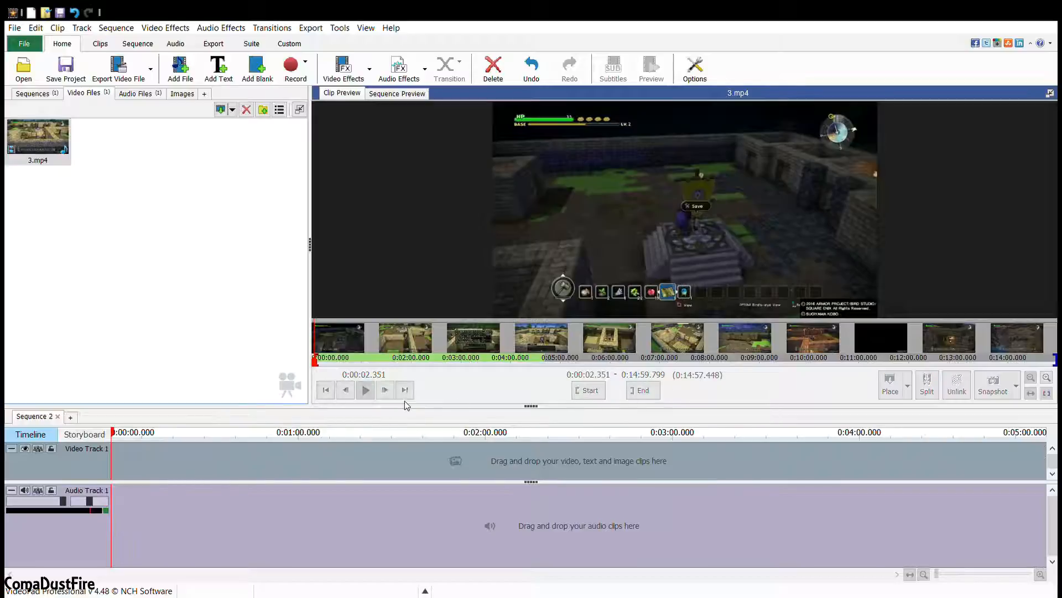
# Preview 3.mp4 at several points and split the clip at 0:04:14.248
pyautogui.click(365, 391)
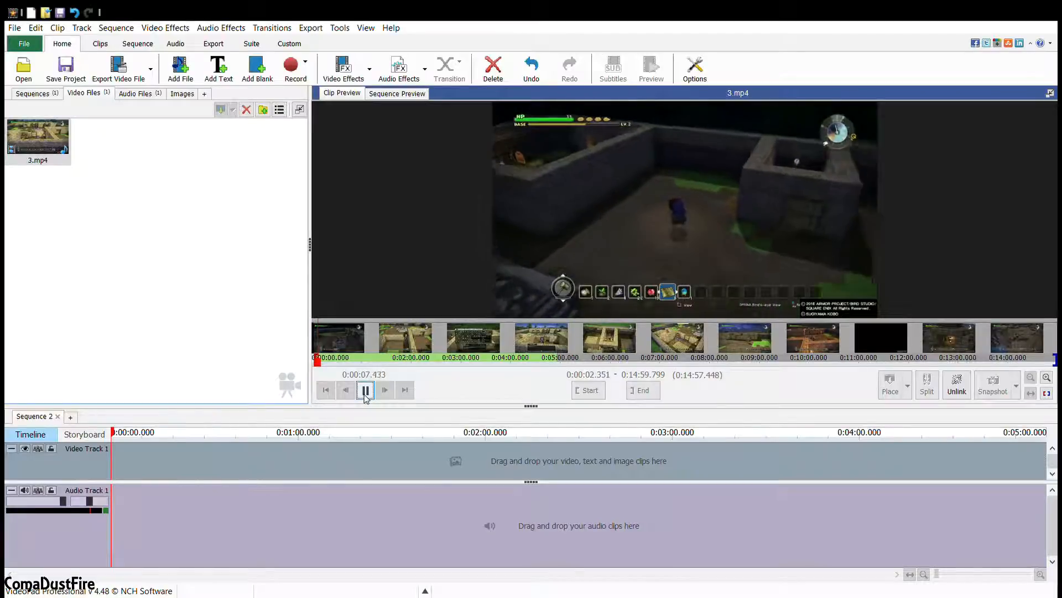
pyautogui.click(764, 357)
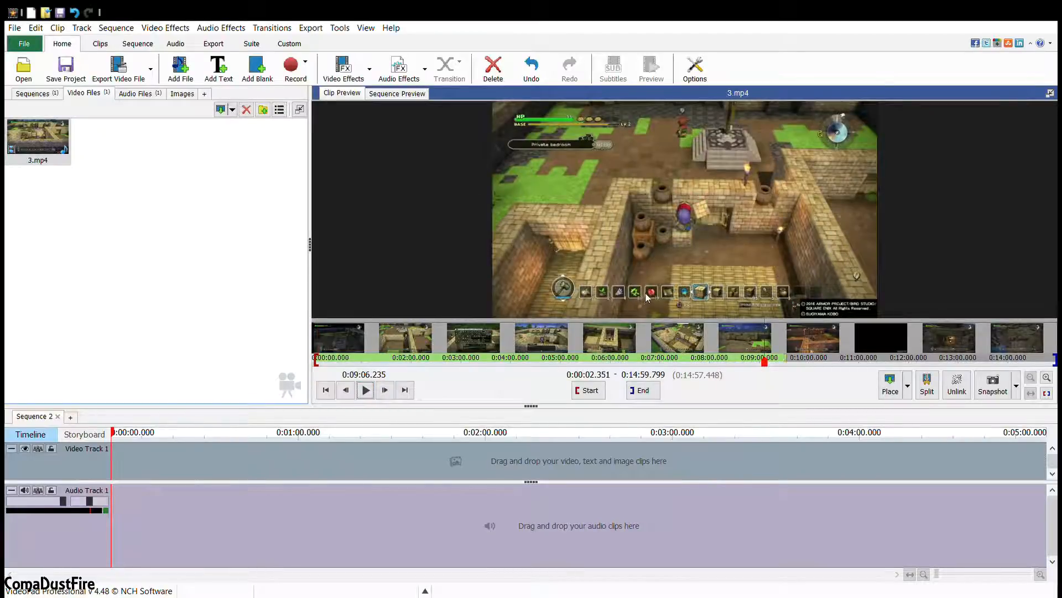
pyautogui.click(439, 361)
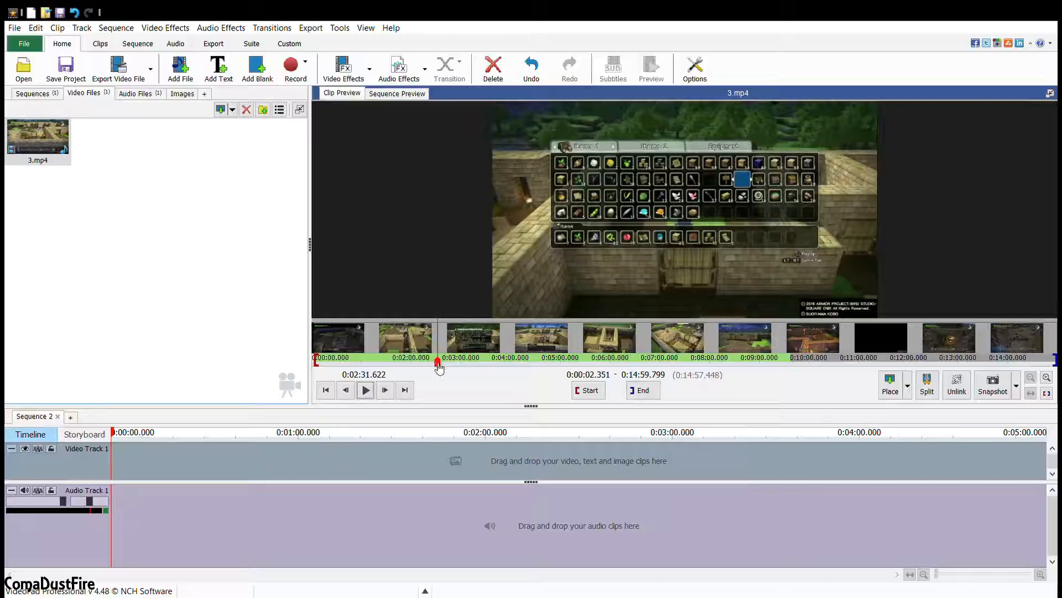
pyautogui.moveTo(442, 368); pyautogui.dragTo(445, 355)
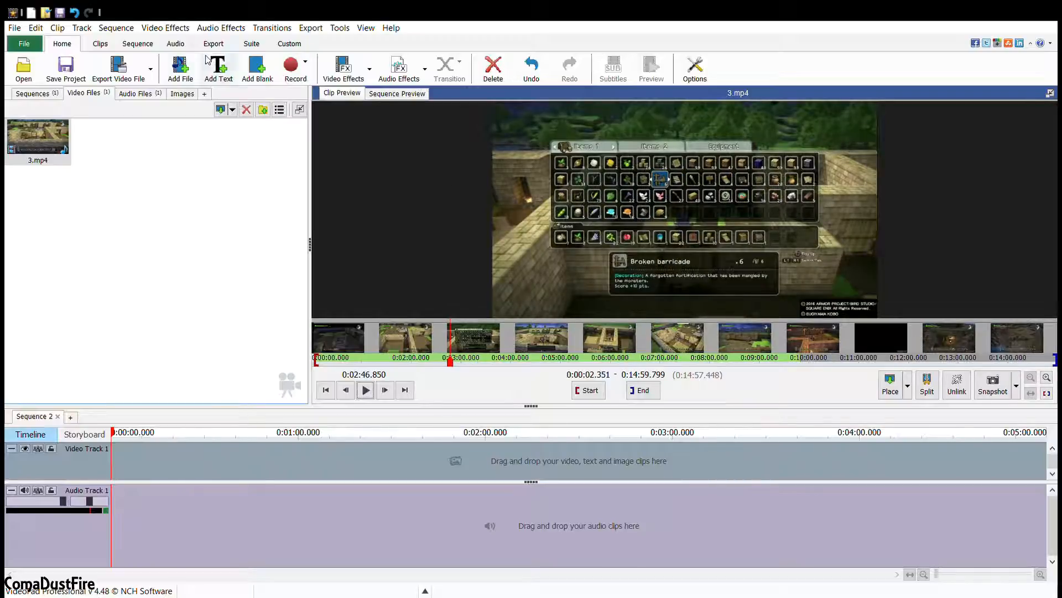
pyautogui.click(188, 49)
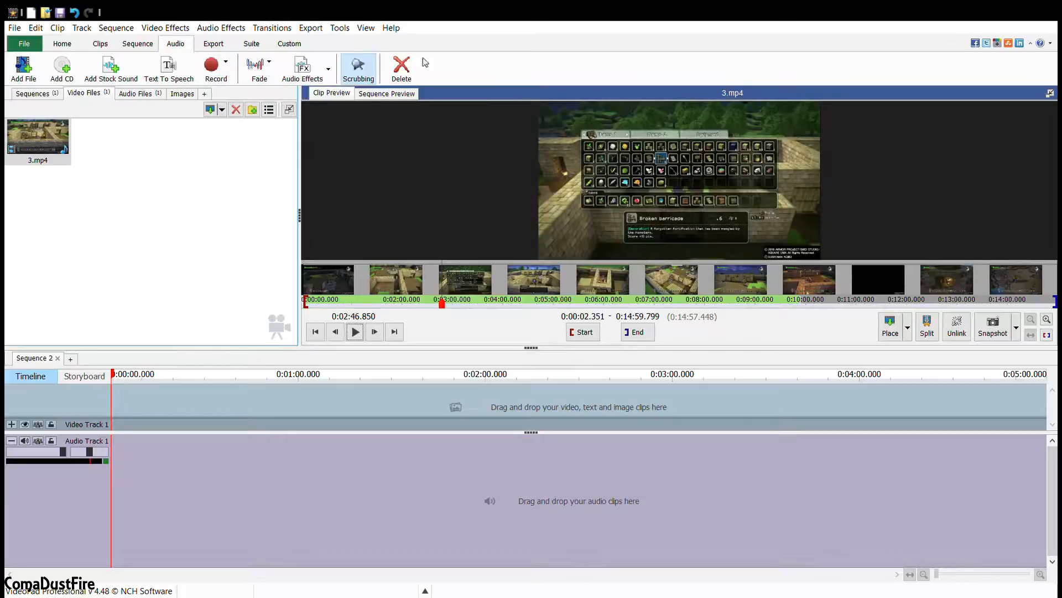
pyautogui.click(62, 44)
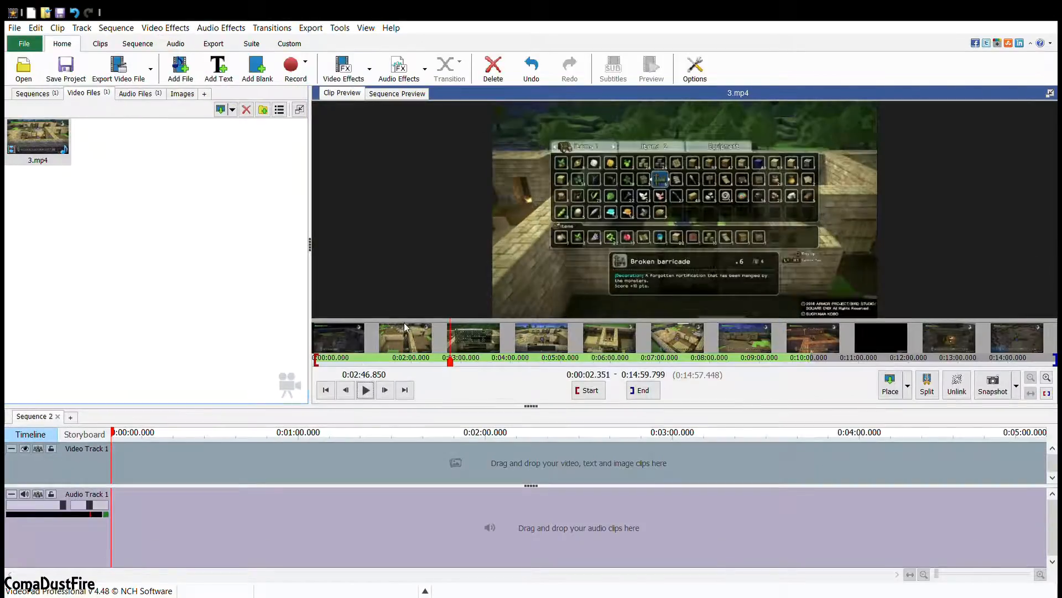
pyautogui.click(454, 361)
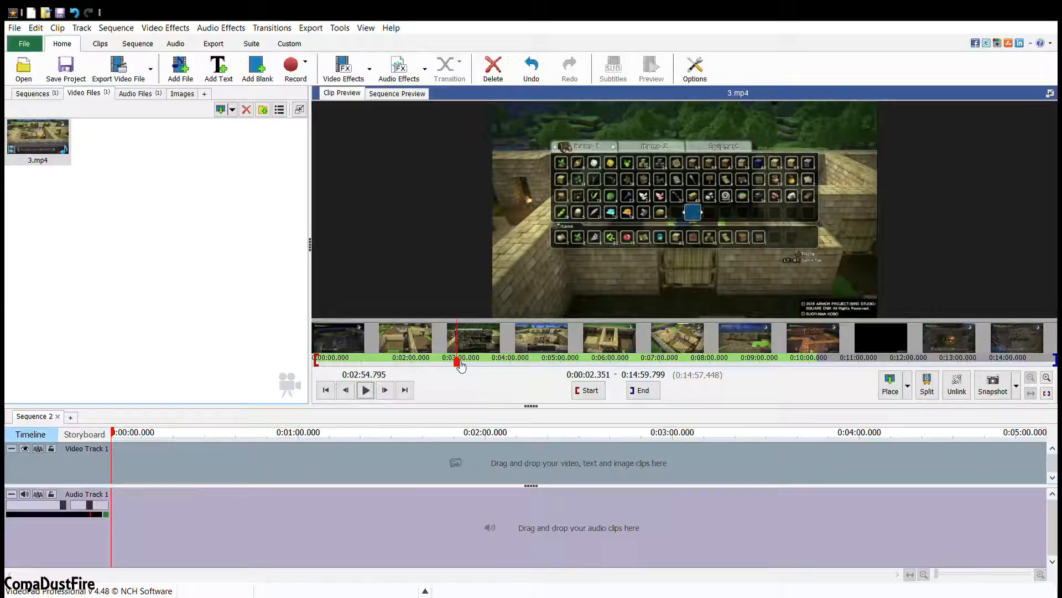
pyautogui.moveTo(457, 365); pyautogui.dragTo(489, 363)
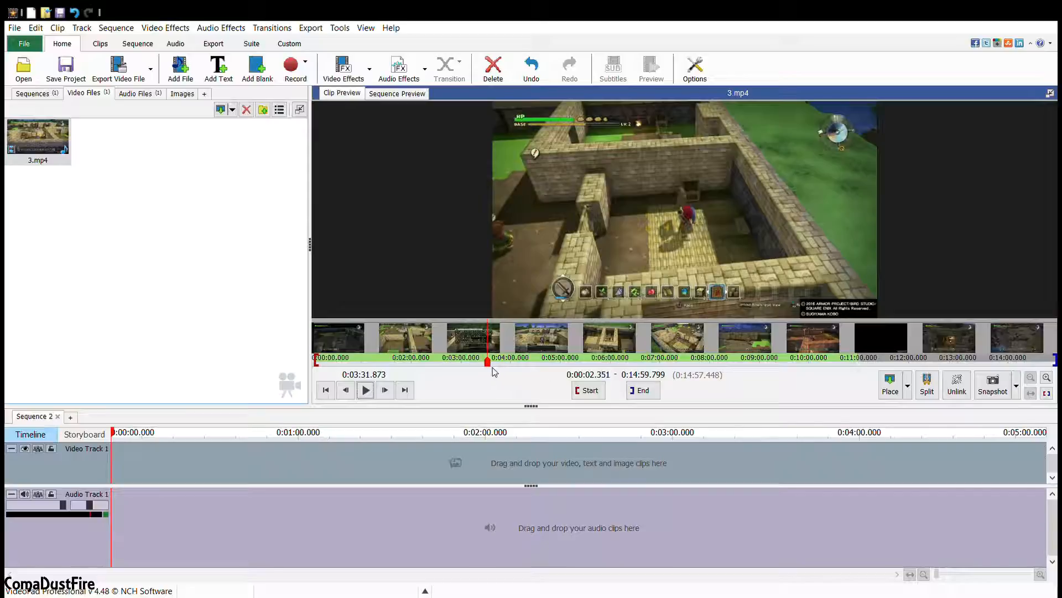
pyautogui.moveTo(488, 366); pyautogui.dragTo(499, 367)
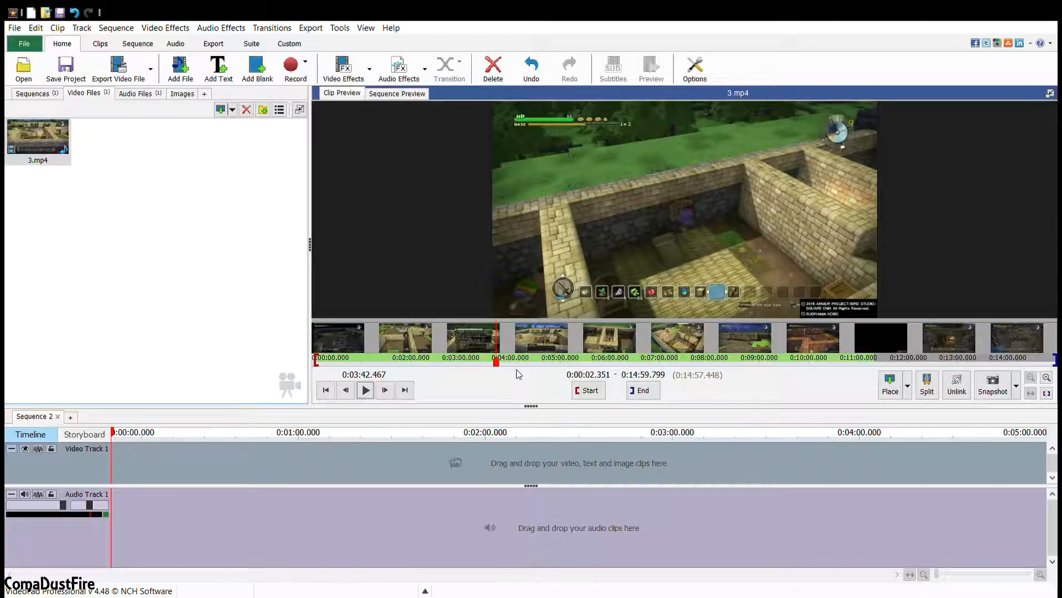
pyautogui.moveTo(499, 364); pyautogui.dragTo(525, 366)
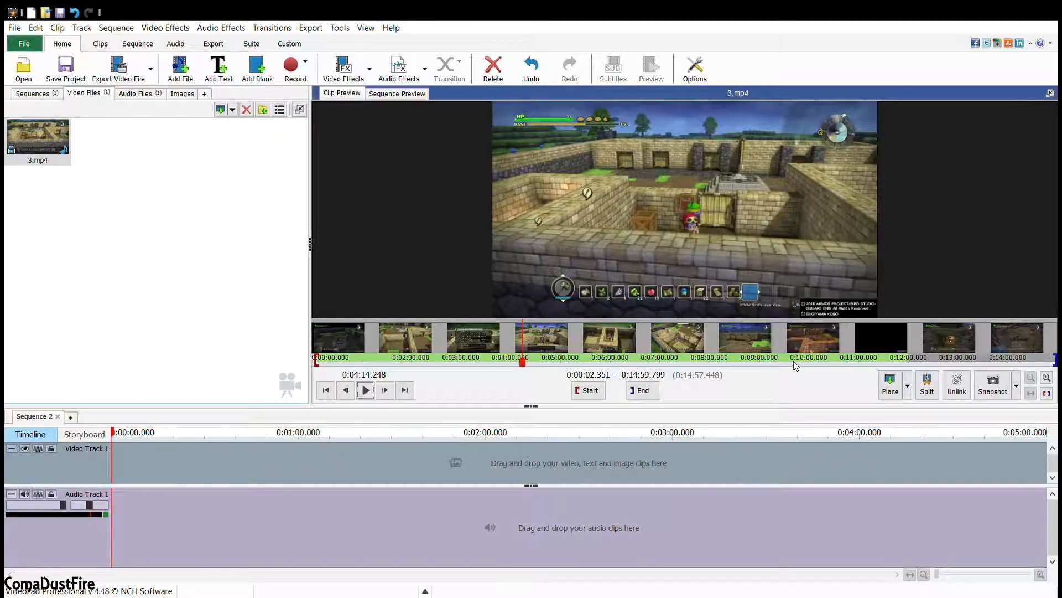
pyautogui.click(928, 398)
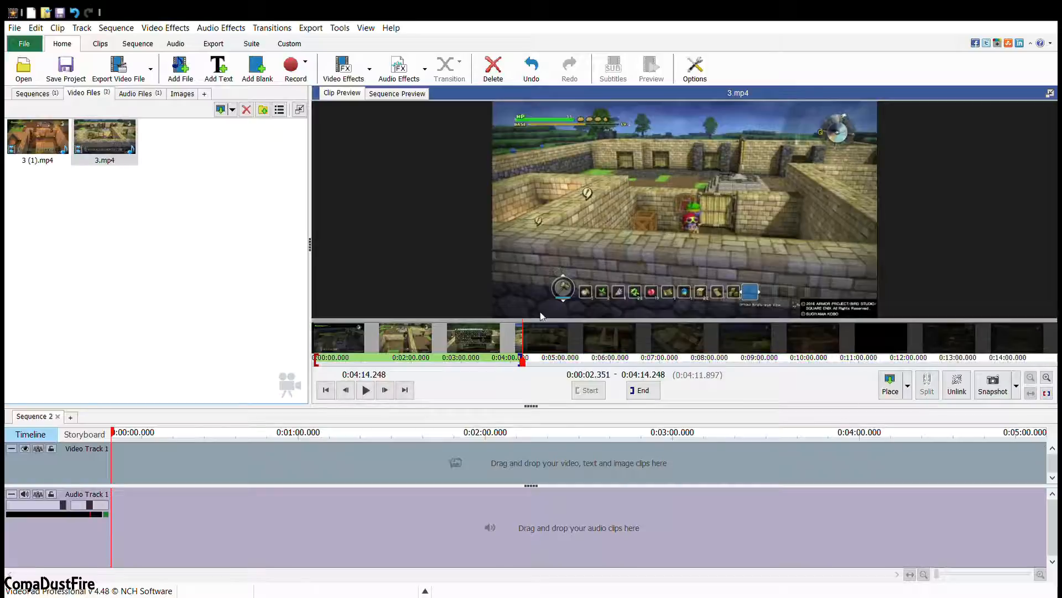
# Scrub through the second part of the split clip to about 0:10:48, and undo the split
pyautogui.click(38, 141)
pyautogui.moveTo(535, 344); pyautogui.dragTo(853, 360)
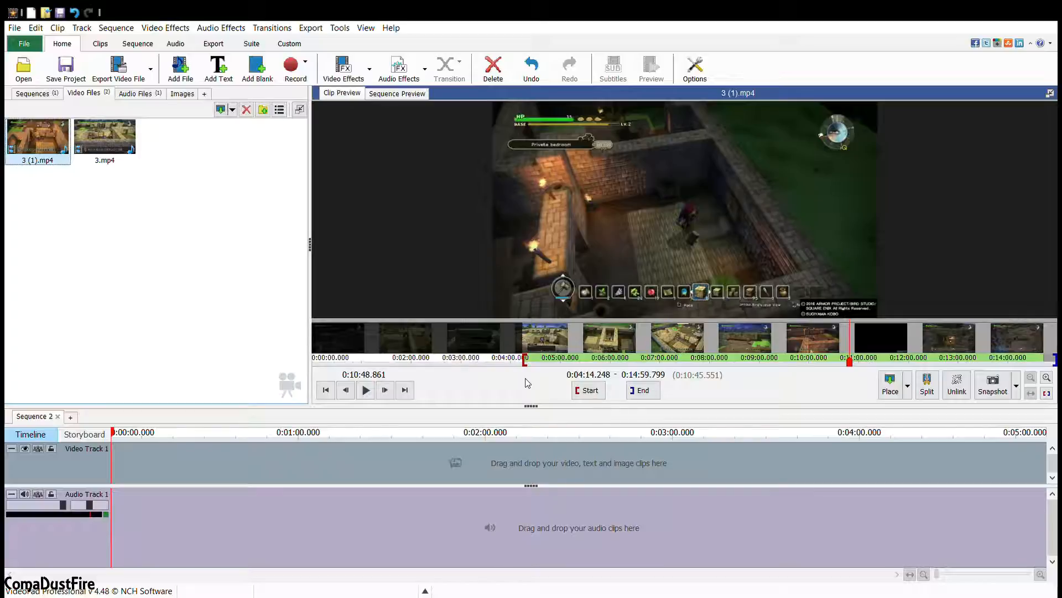
pyautogui.click(74, 12)
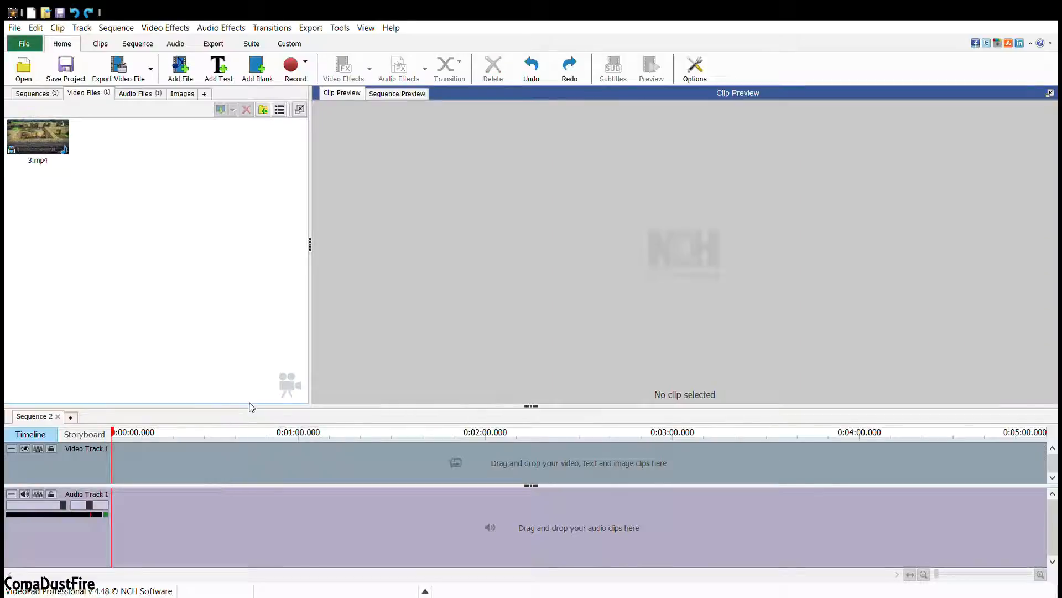
# Preview 3.mp4 by scrubbing to about 0:14:52, just before the clip's end
pyautogui.click(38, 160)
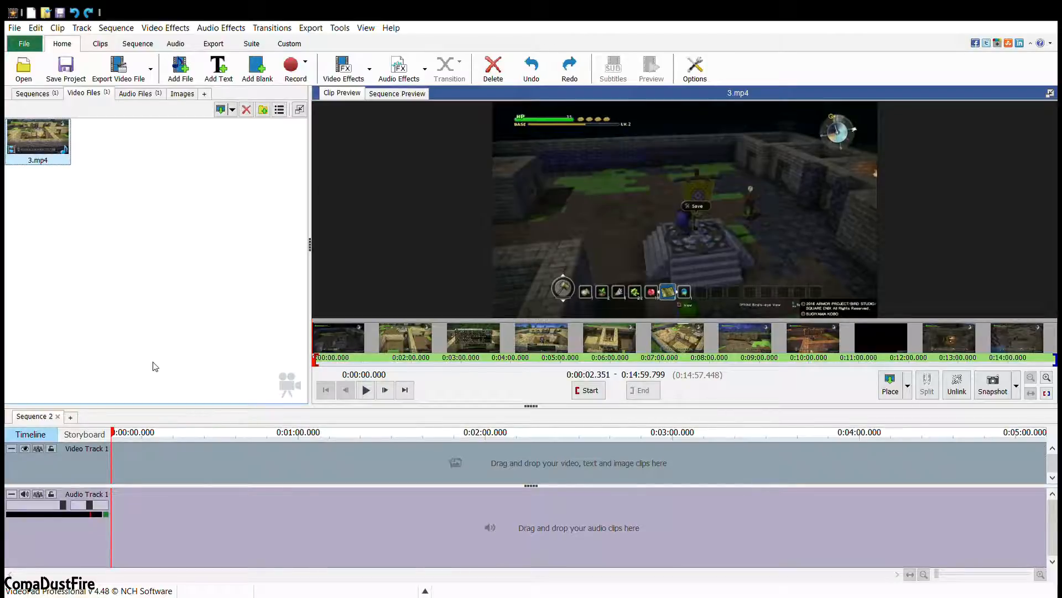
pyautogui.click(750, 361)
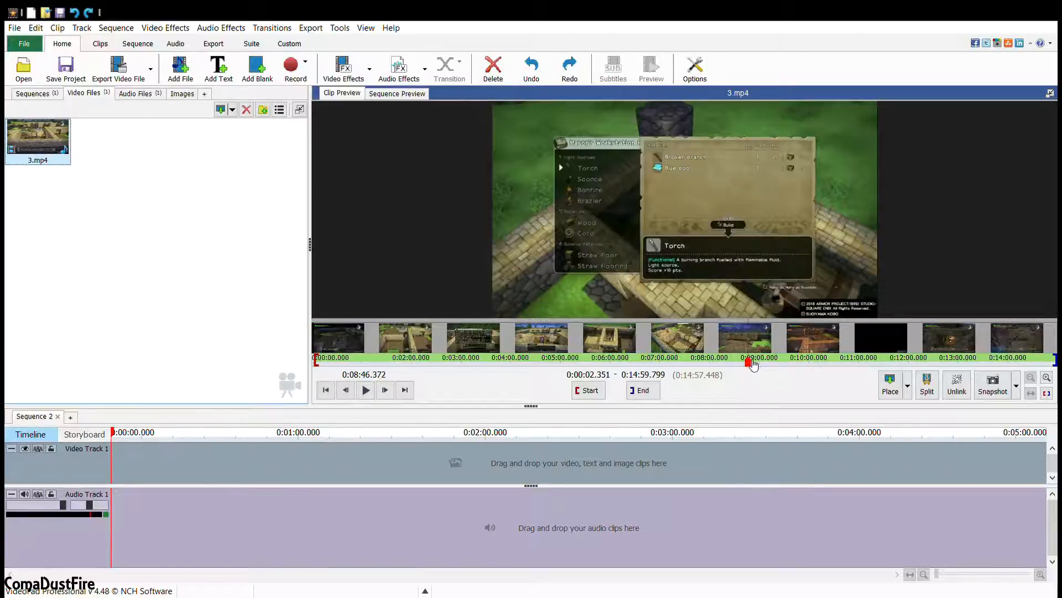
pyautogui.moveTo(753, 364); pyautogui.dragTo(1052, 354)
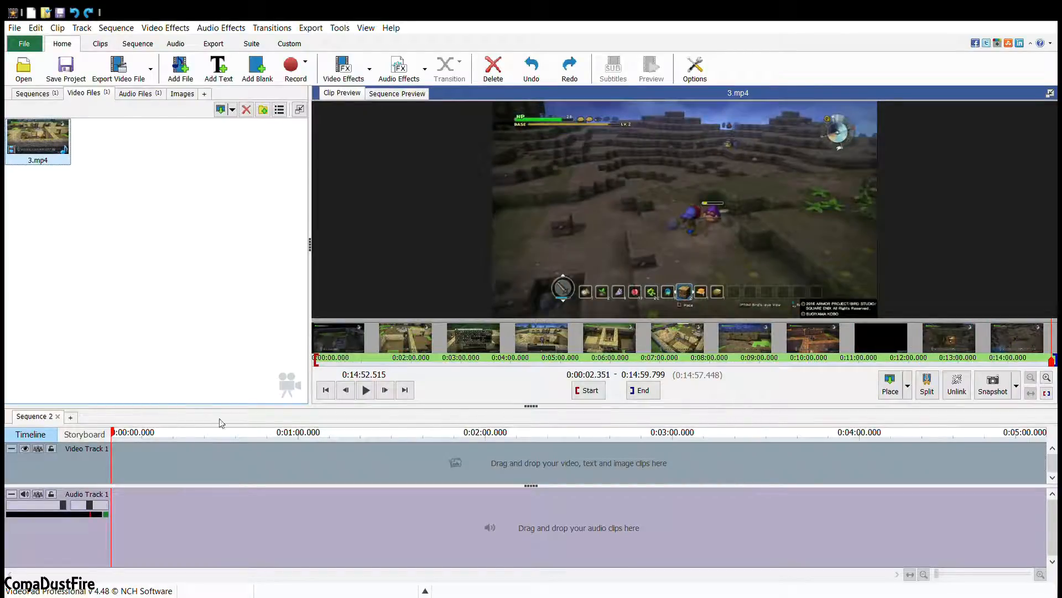
# Place the trimmed 3.mp4 clip at the start of the empty Sequence 2 and briefly play the sequence's opening
pyautogui.click(232, 109)
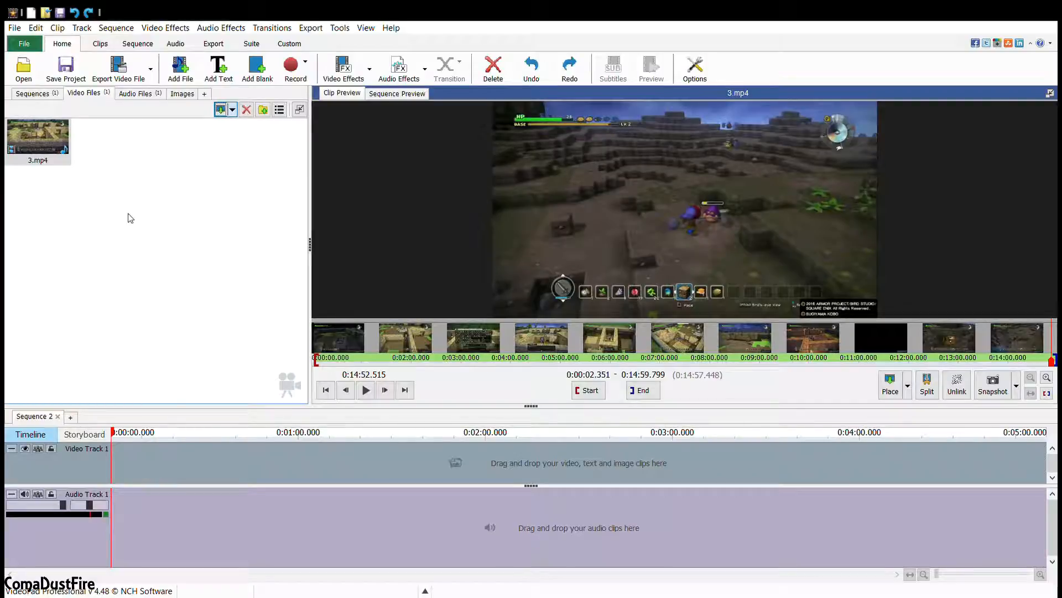
pyautogui.click(123, 152)
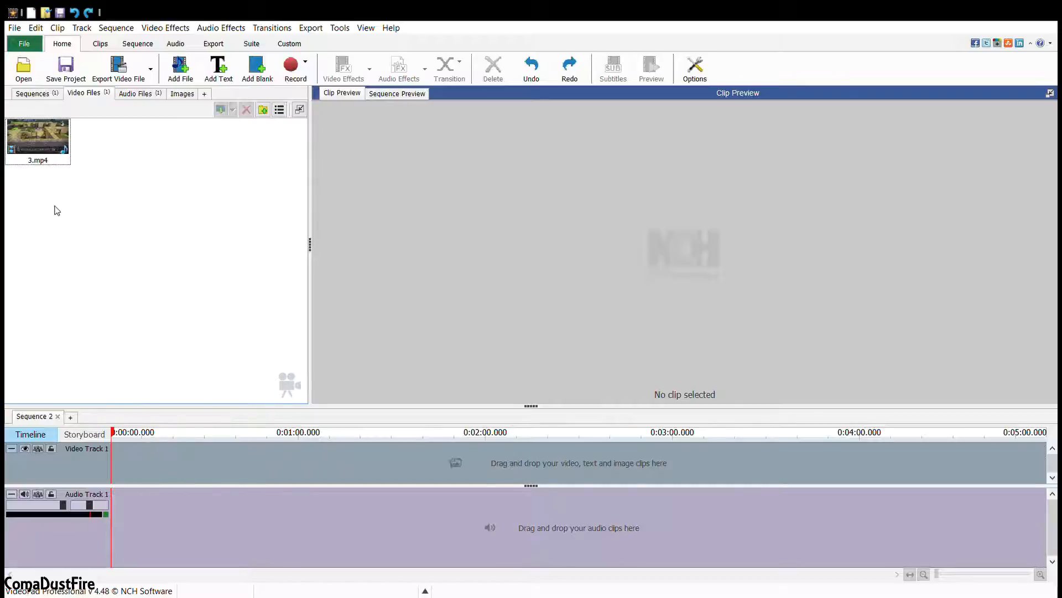
pyautogui.click(55, 156)
pyautogui.click(233, 110)
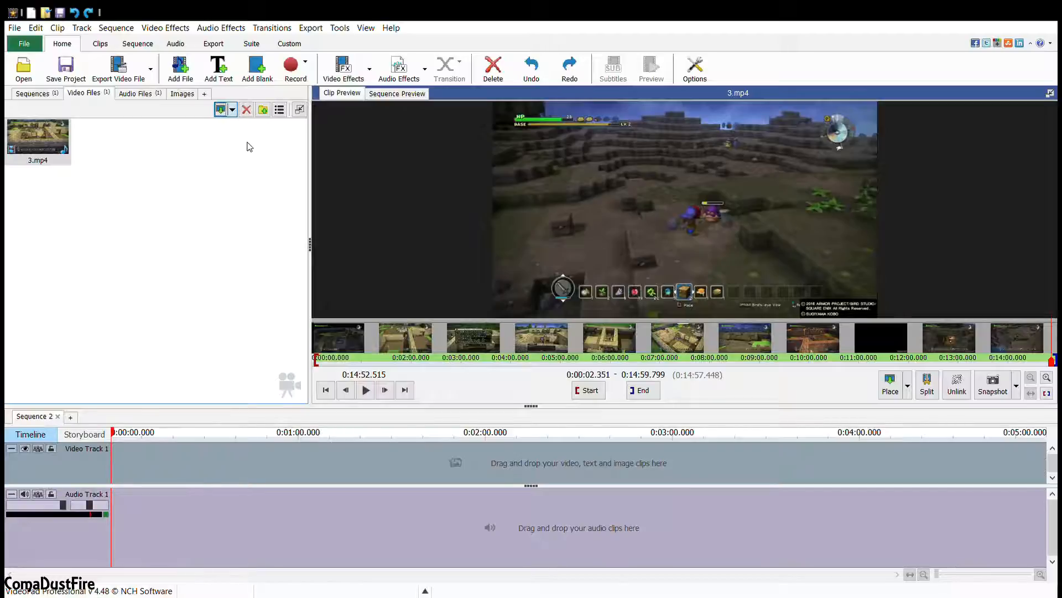
pyautogui.click(177, 159)
pyautogui.click(14, 147)
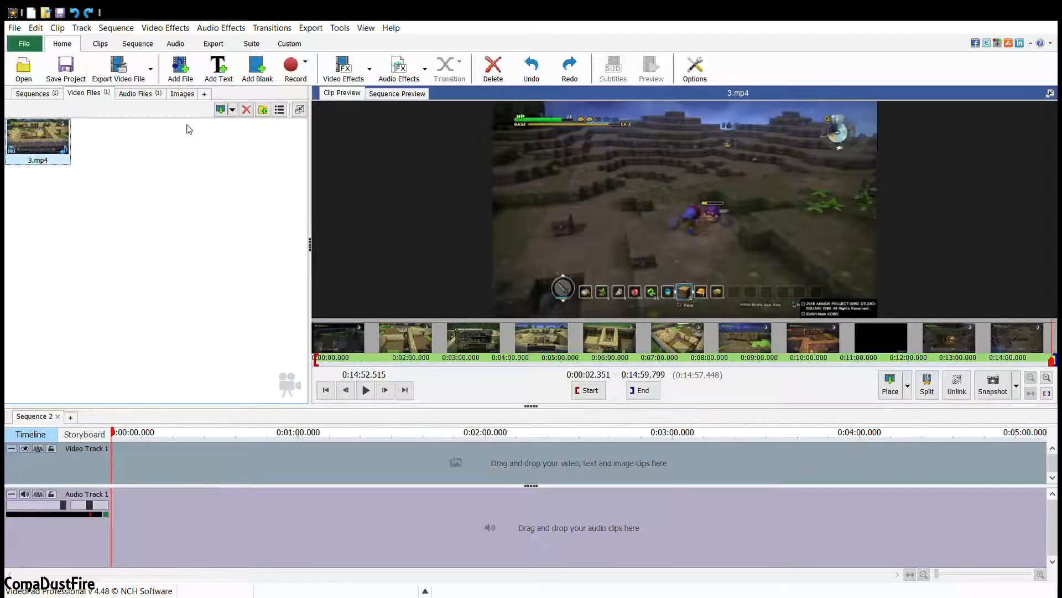
pyautogui.click(220, 110)
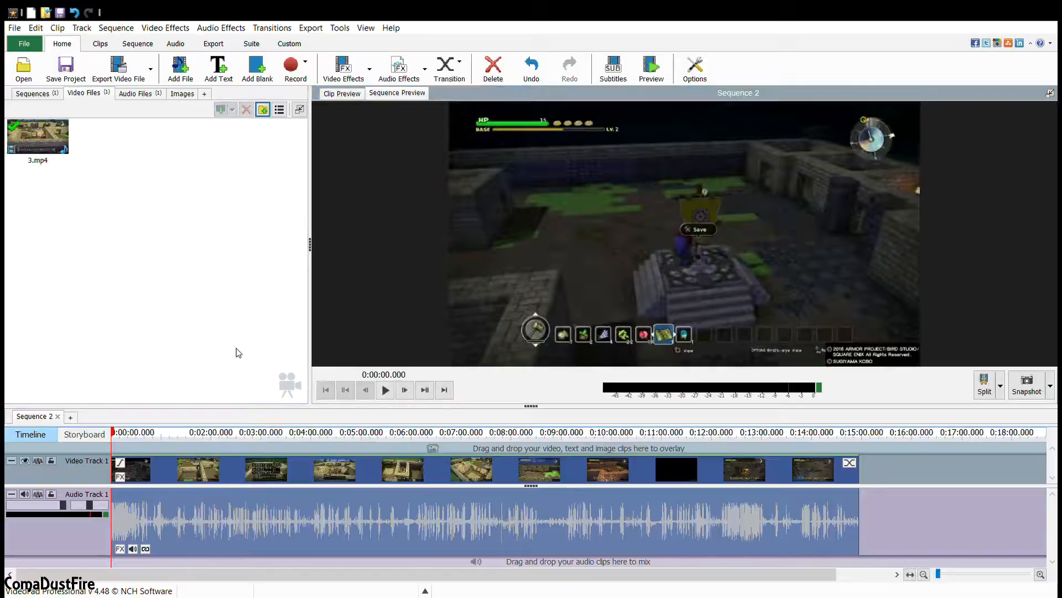
pyautogui.click(385, 390)
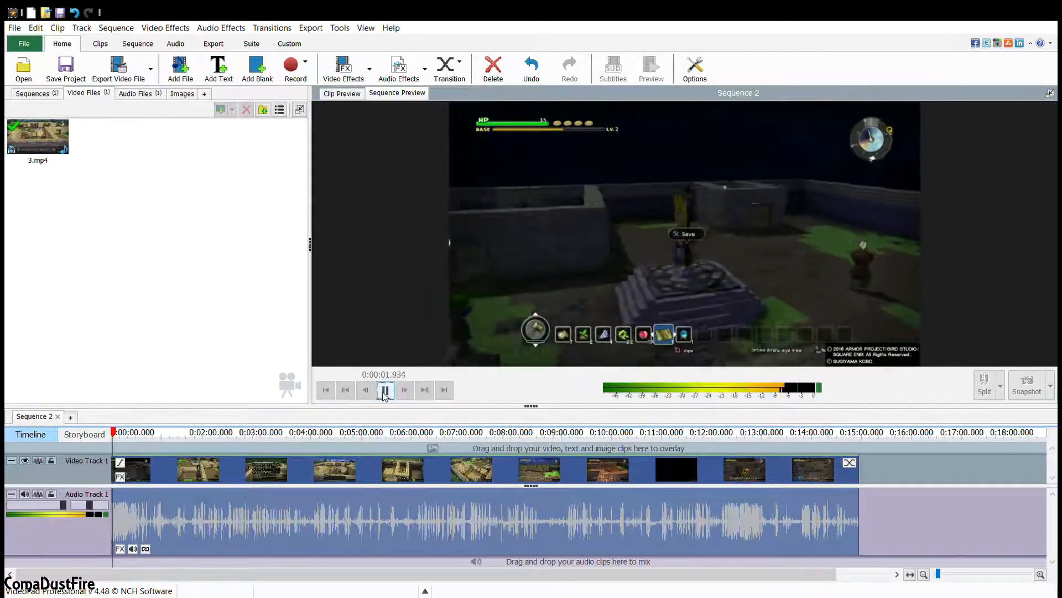
pyautogui.click(386, 391)
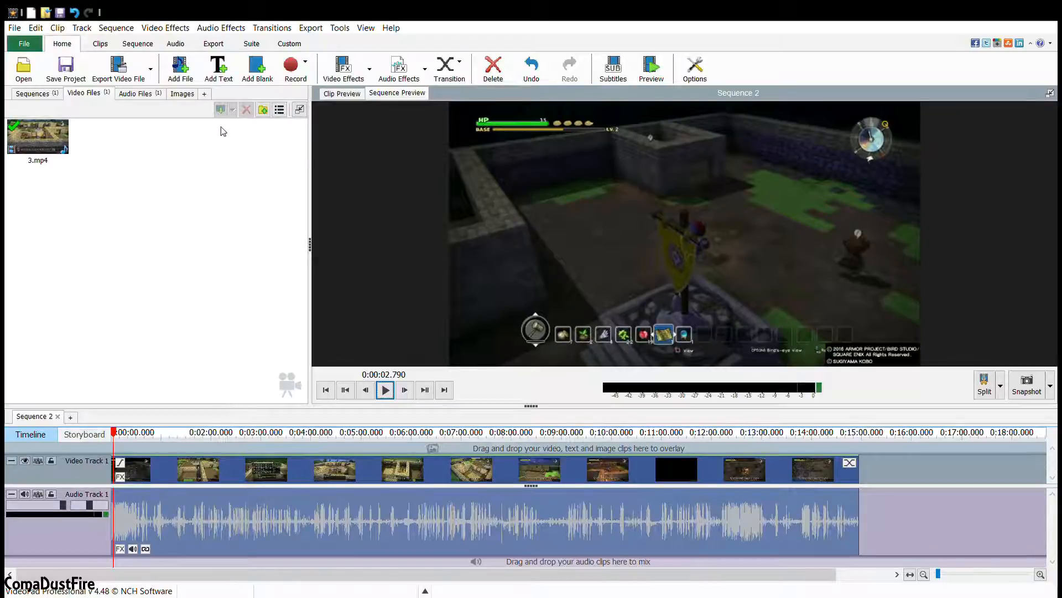
# Add the video file 4 to the project and play the last seconds of 3.mp4 in the clip preview
pyautogui.click(181, 81)
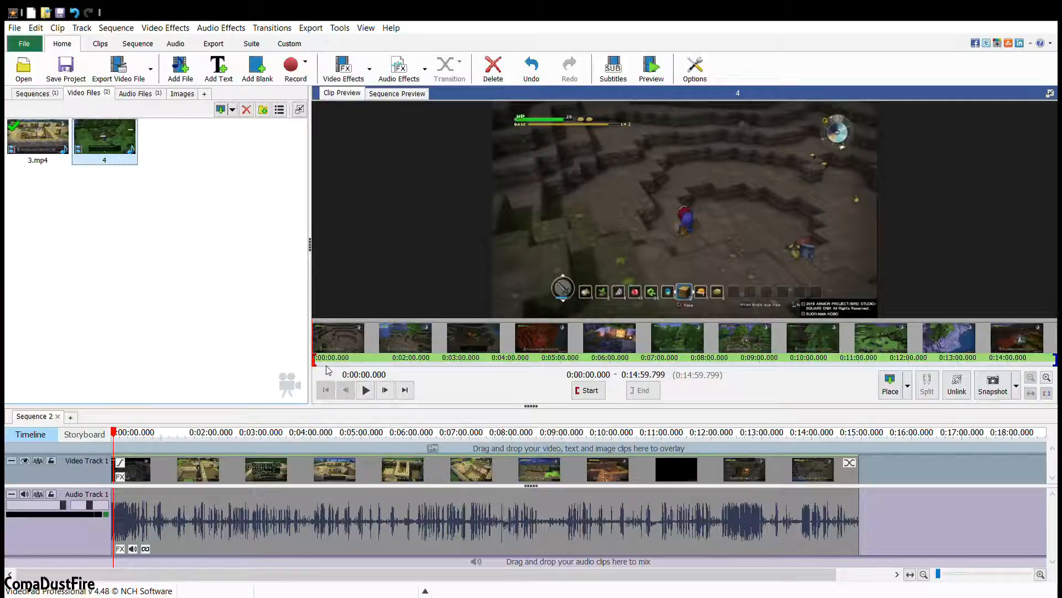
pyautogui.click(61, 154)
pyautogui.click(366, 390)
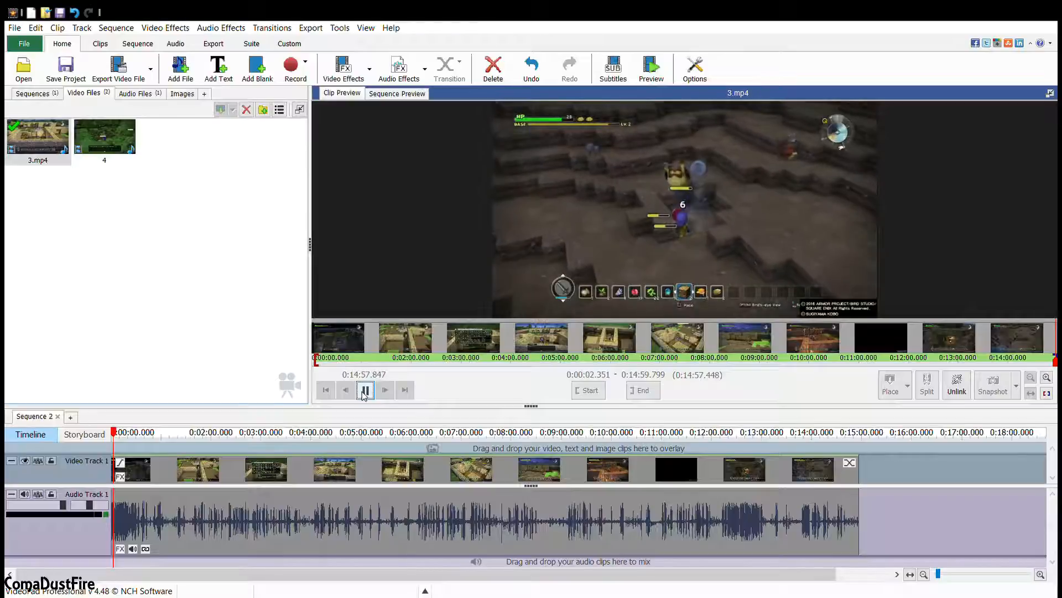
pyautogui.click(365, 391)
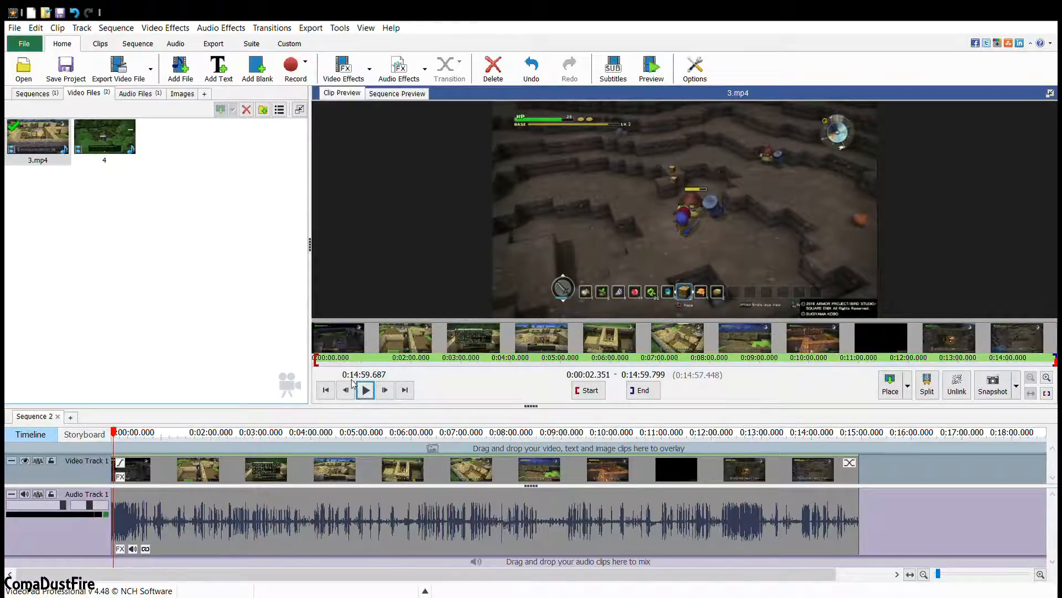
# Preview clip 4 by playing its first seconds and scrubbing to its end at about 0:14:59
pyautogui.click(100, 145)
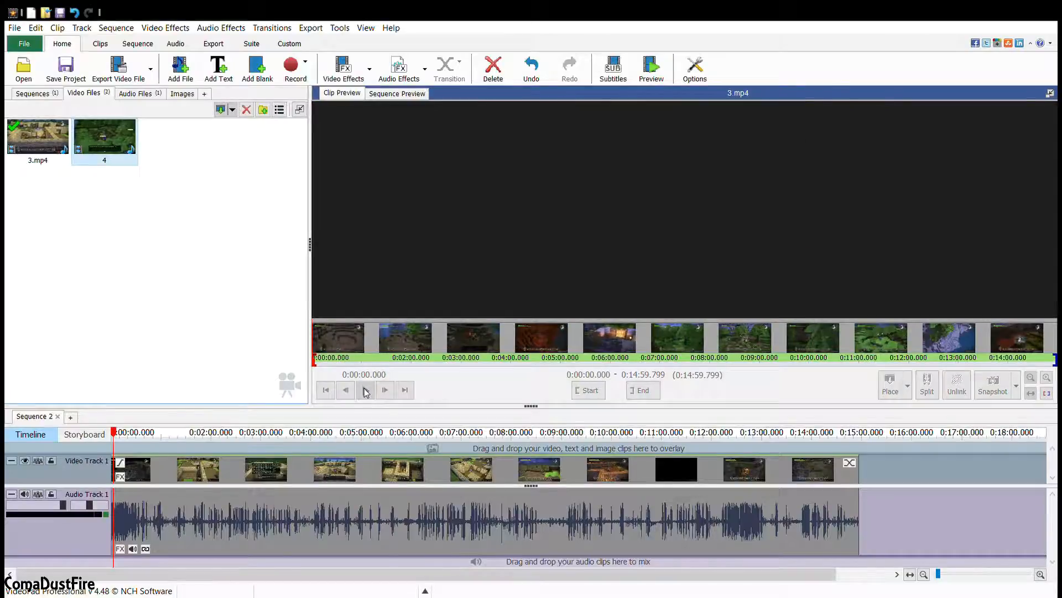
pyautogui.click(366, 391)
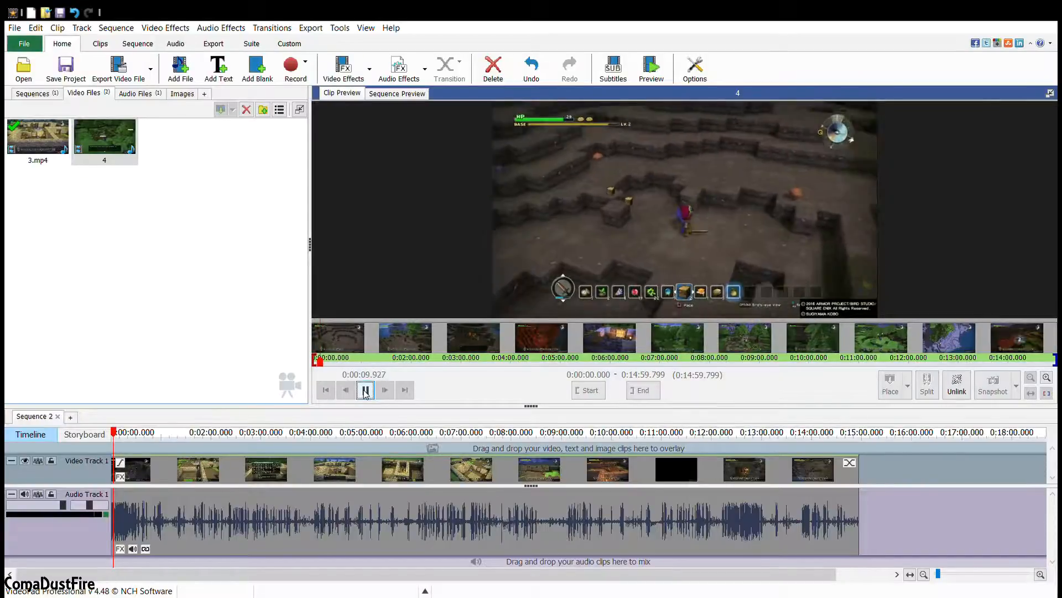
pyautogui.moveTo(320, 361); pyautogui.dragTo(1058, 355)
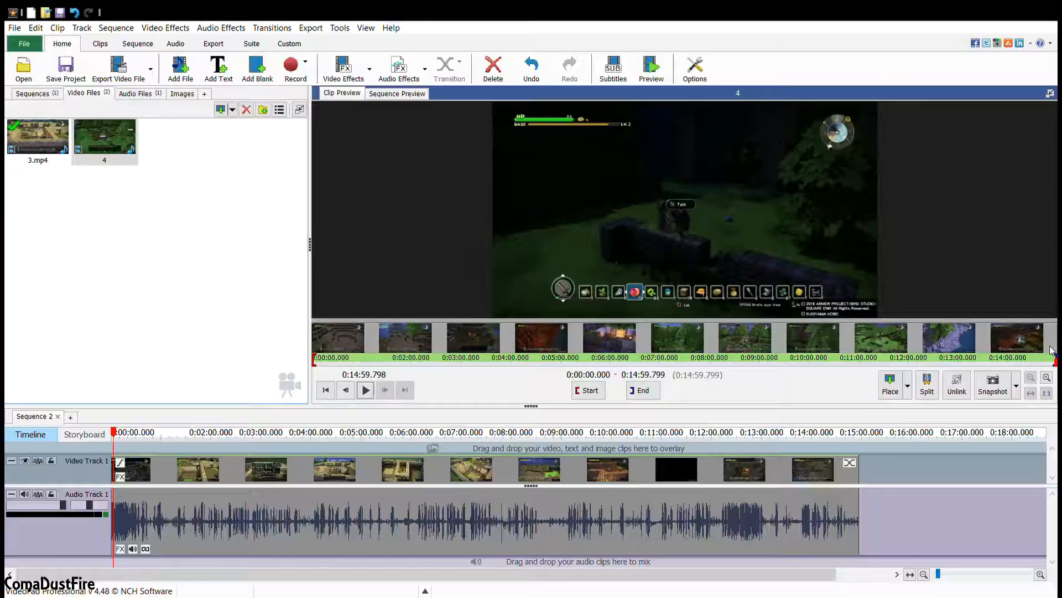
pyautogui.click(1035, 357)
pyautogui.press('space')
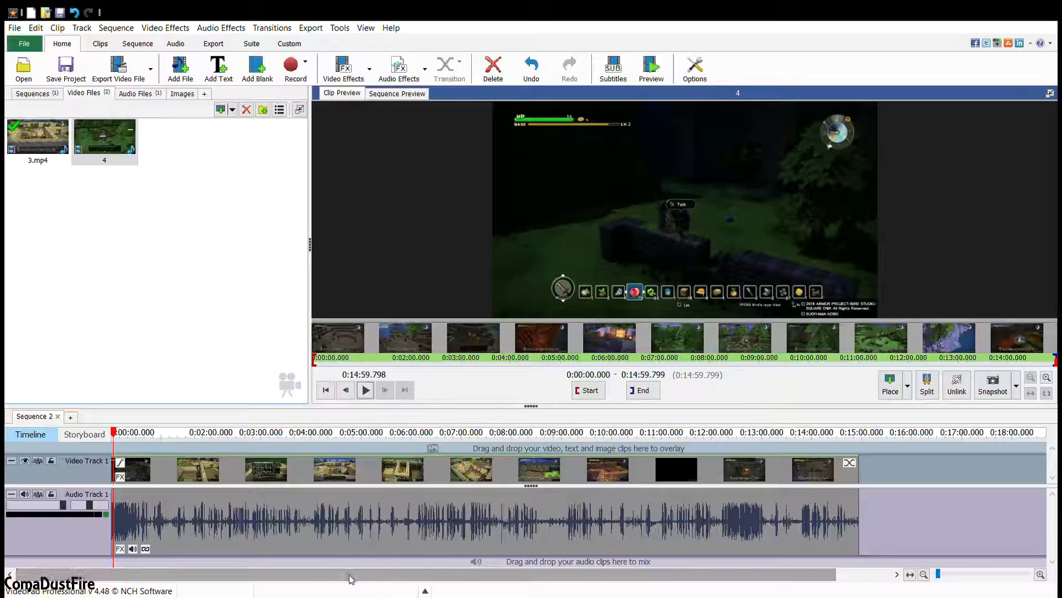
# Place clip 4 on Sequence 2's timeline directly after 3.mp4
pyautogui.click(101, 157)
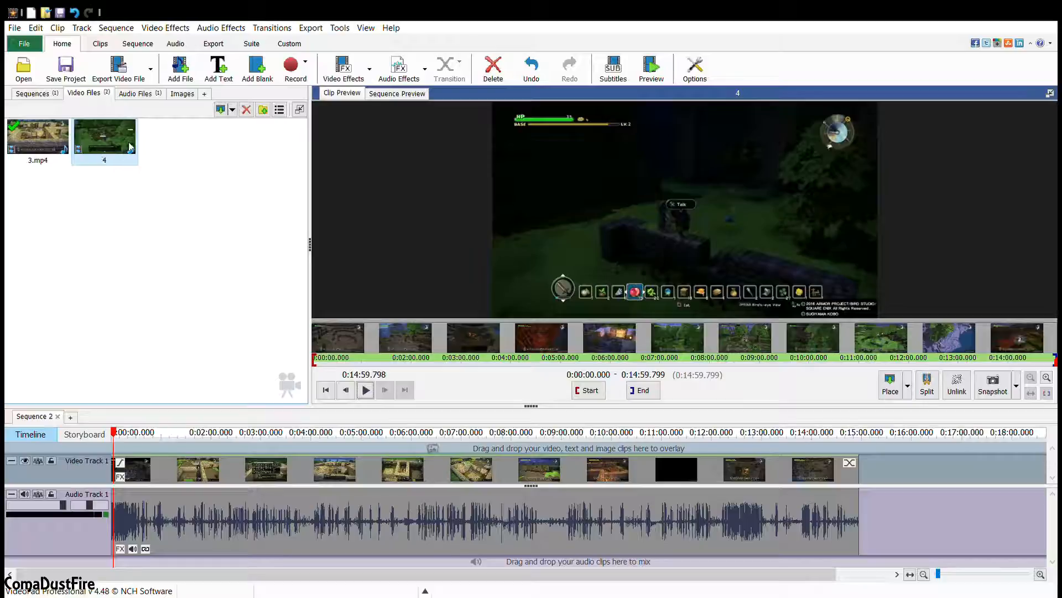
pyautogui.click(219, 110)
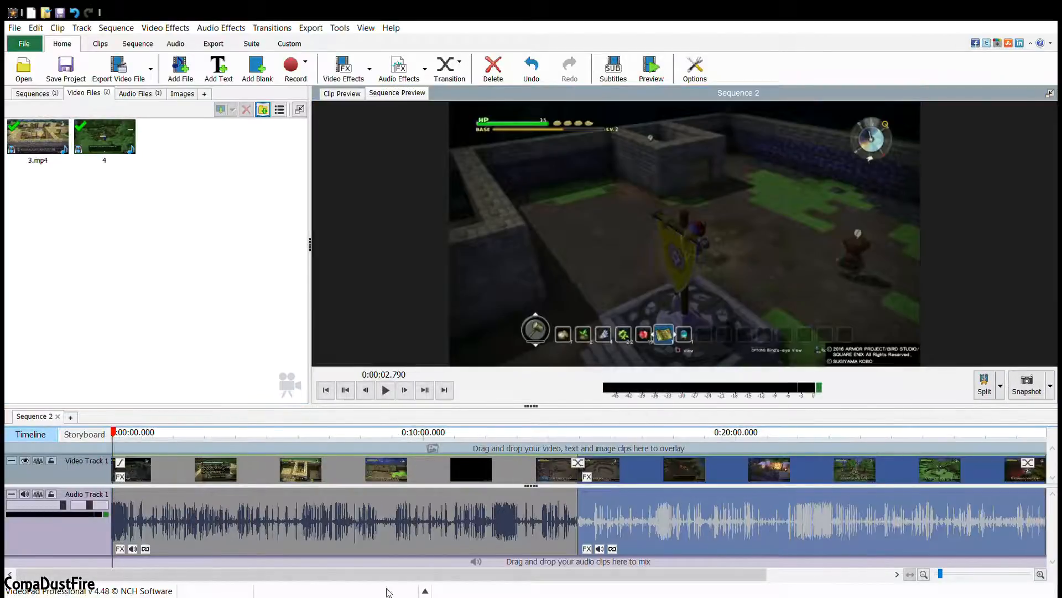
pyautogui.moveTo(395, 572); pyautogui.dragTo(653, 570)
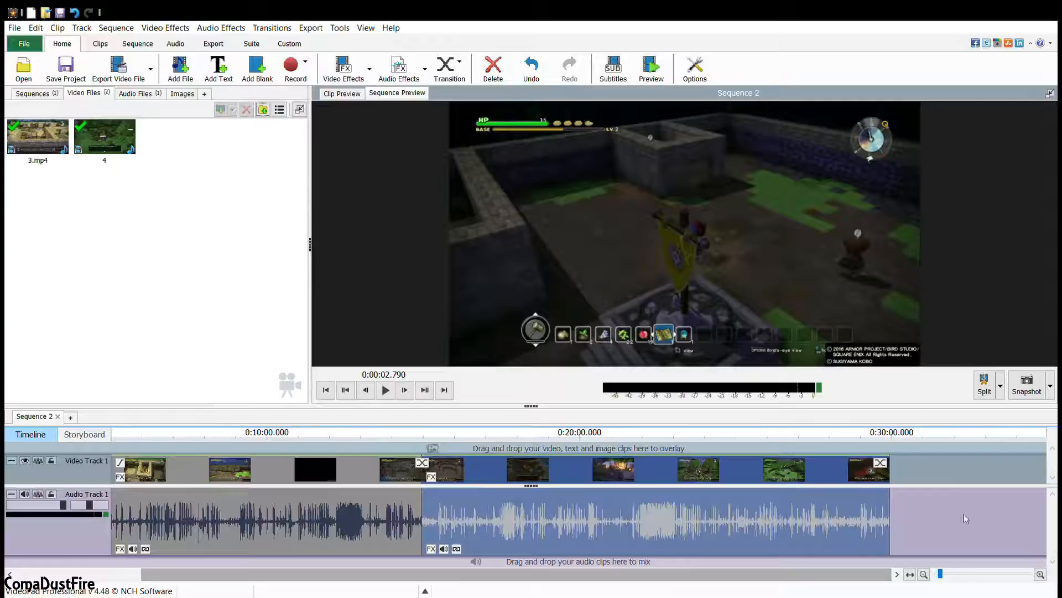
pyautogui.click(852, 521)
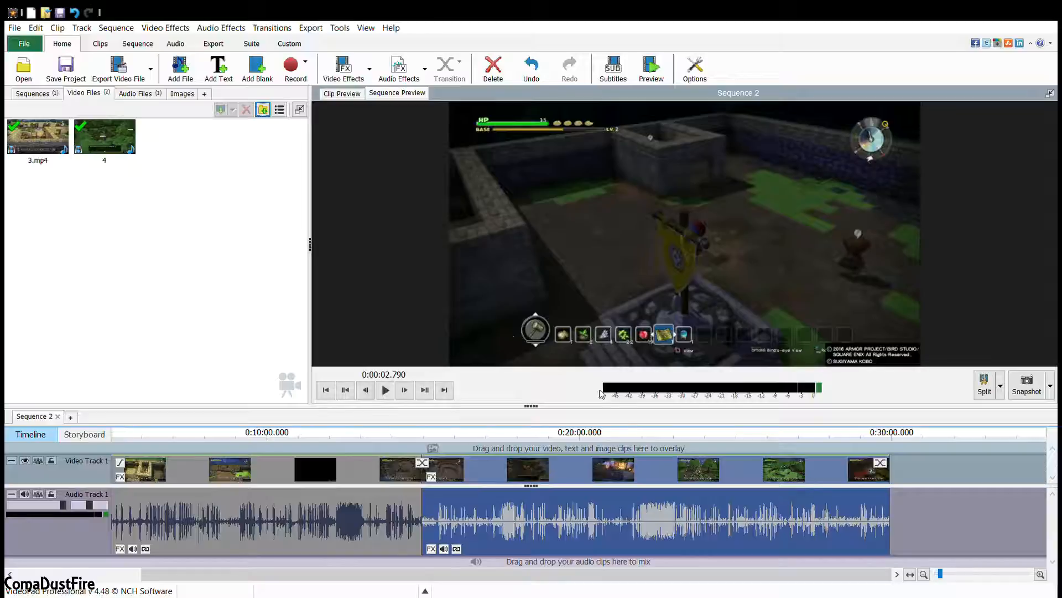
pyautogui.scroll(-2, 766, 554)
pyautogui.scroll(4, 766, 554)
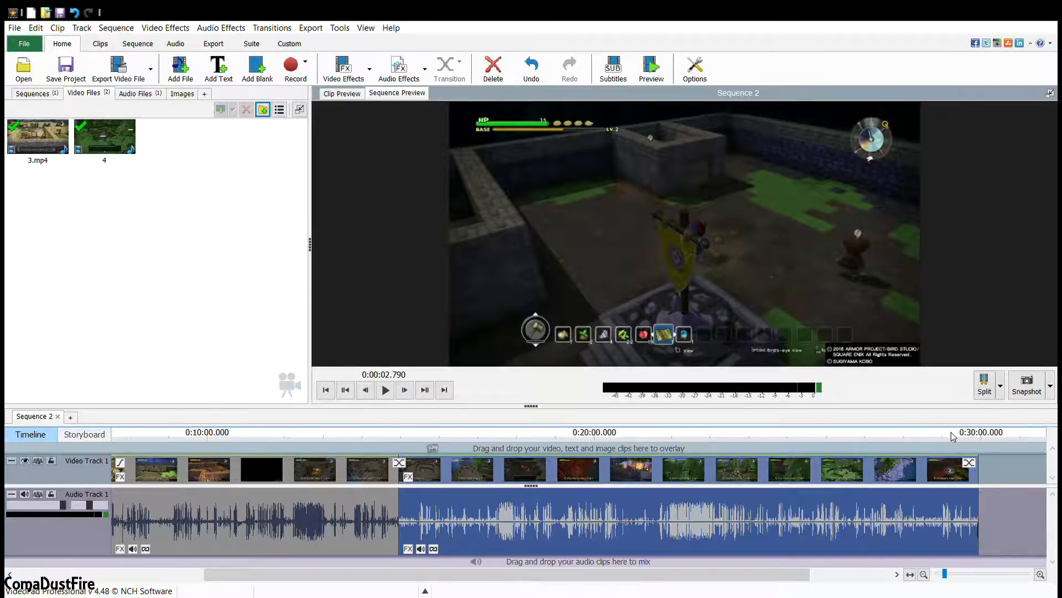
# Play the last part of Sequence 2 from about 0:29:20 to the end of clip 4
pyautogui.click(951, 435)
pyautogui.click(386, 391)
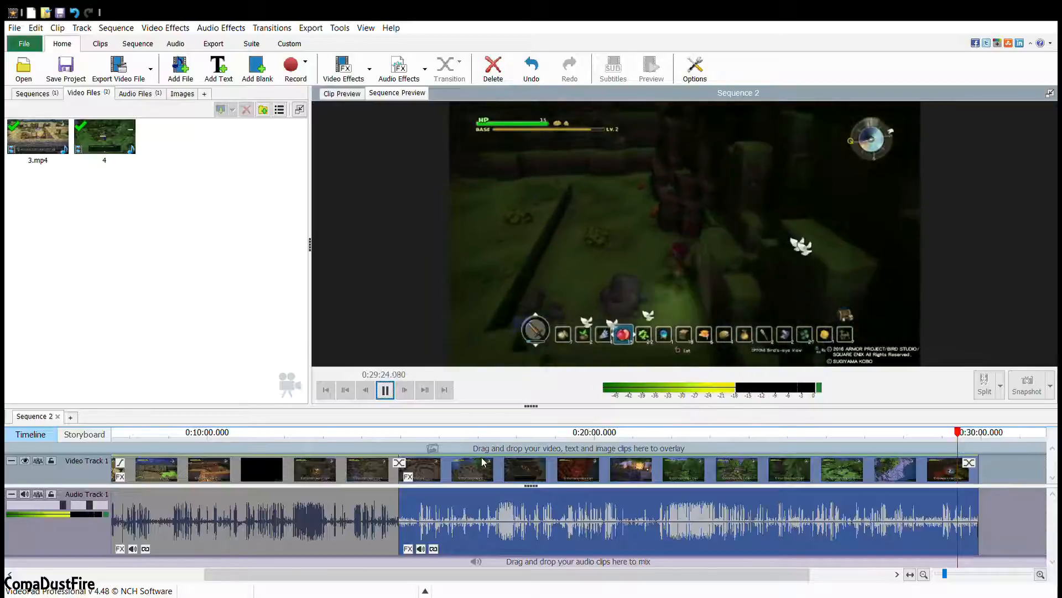
pyautogui.scroll(-3, 701, 489)
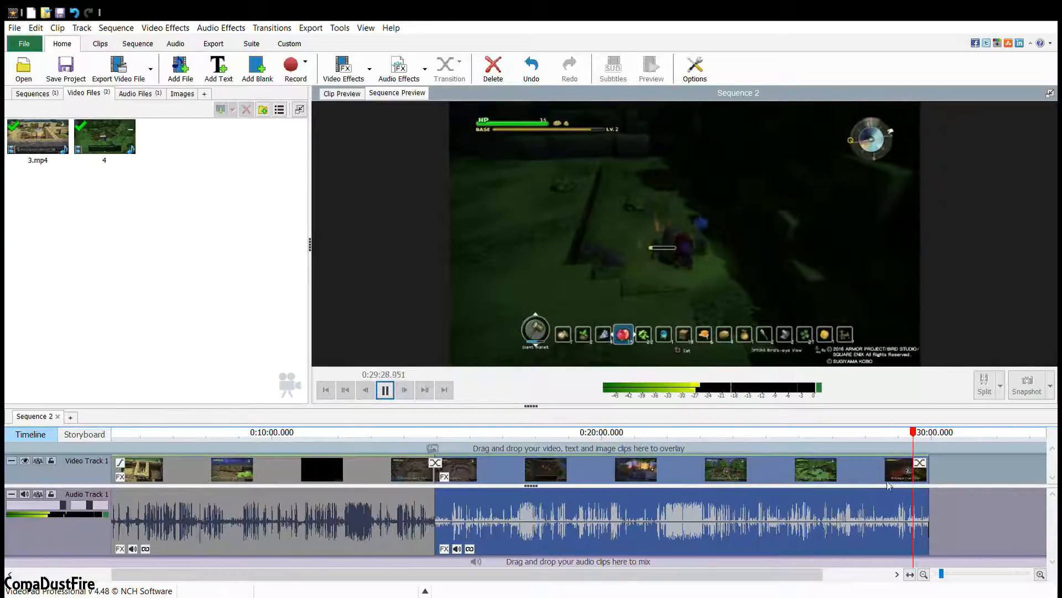
pyautogui.click(922, 434)
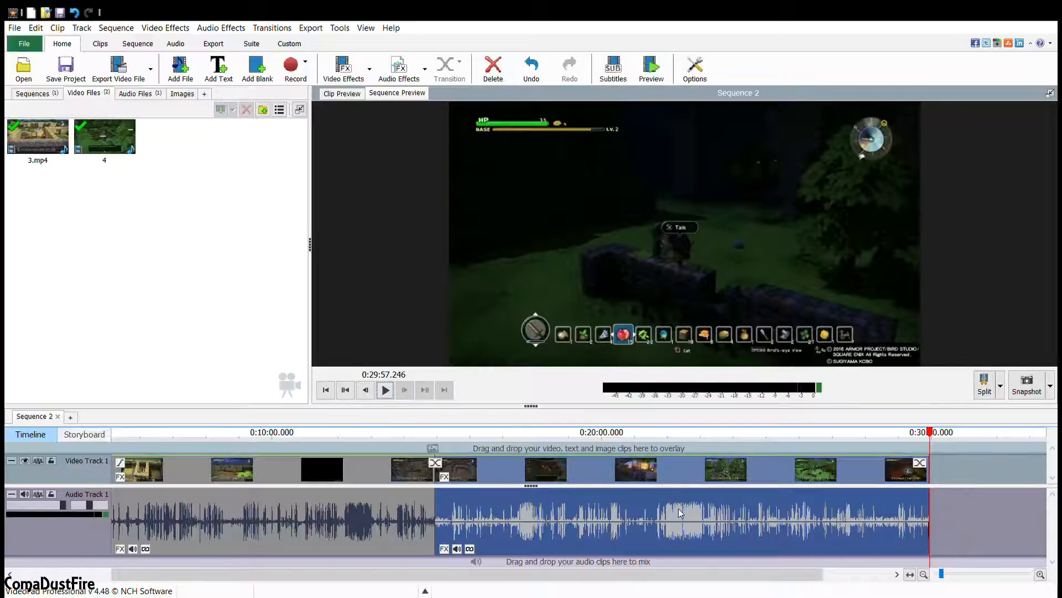
# Try a long audio fade-out at the end of clip 4 and play the sequence from about 0:28:12 and 0:29:08
pyautogui.scroll(-1, 678, 508)
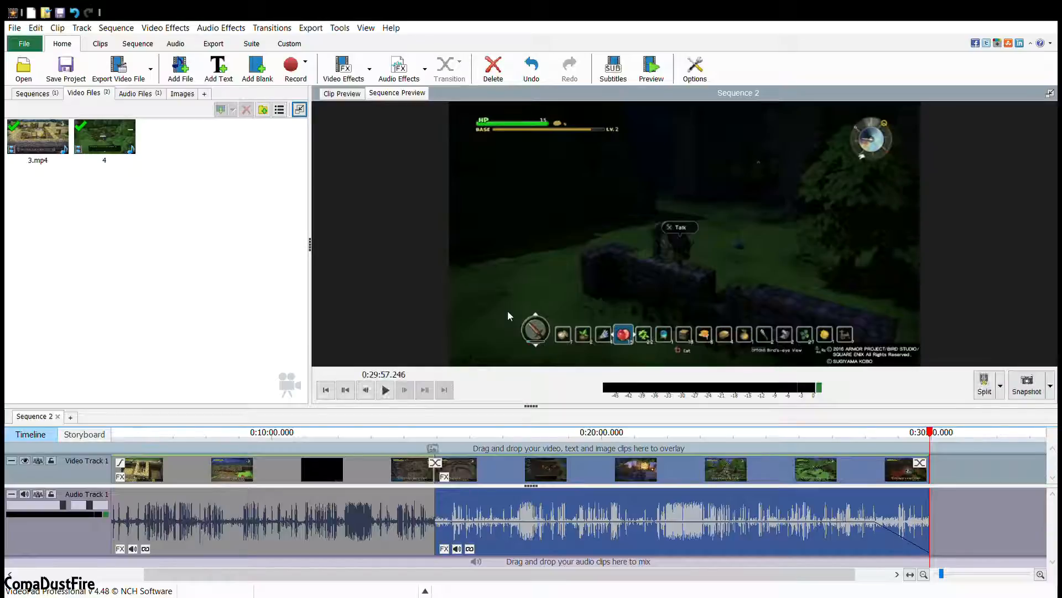
pyautogui.click(854, 432)
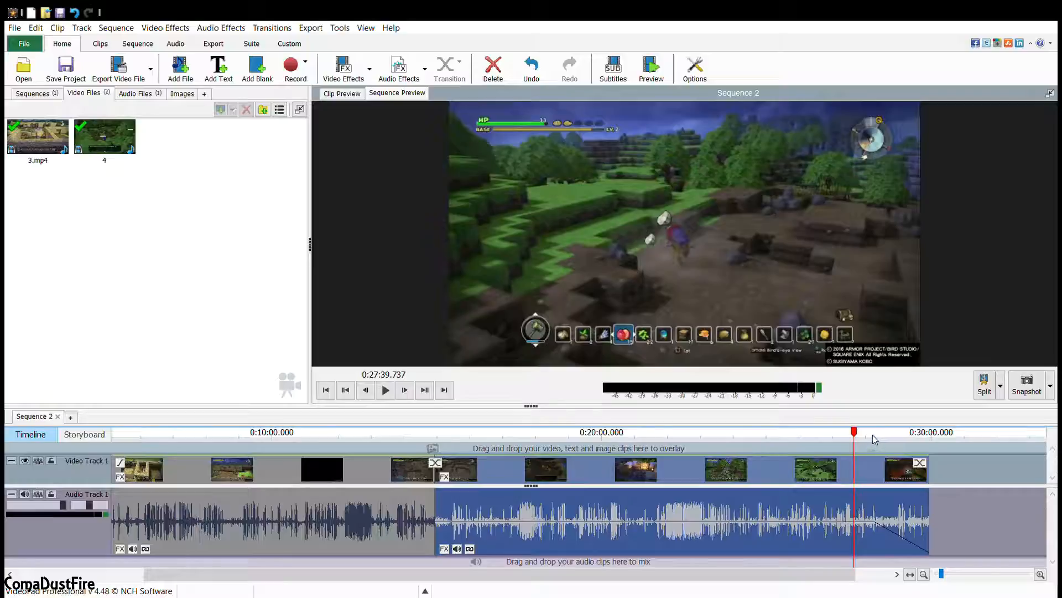
pyautogui.click(872, 433)
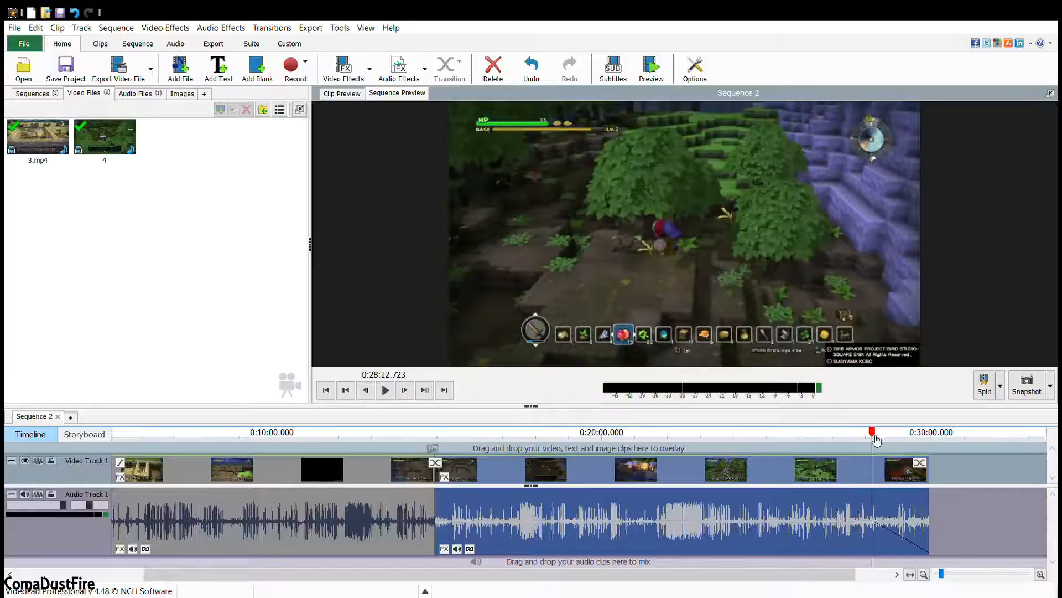
pyautogui.click(385, 390)
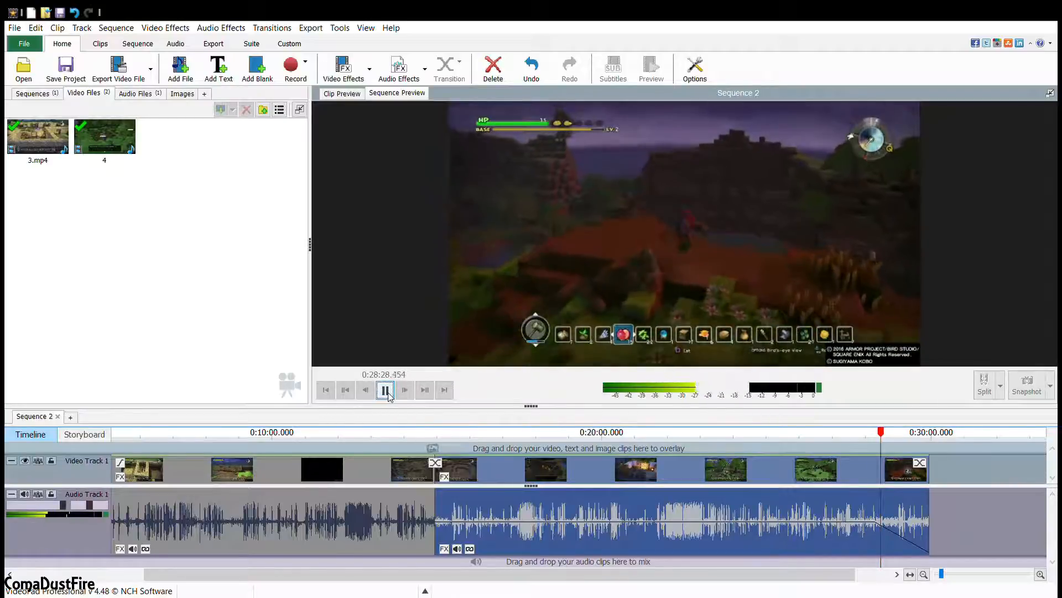
pyautogui.click(386, 390)
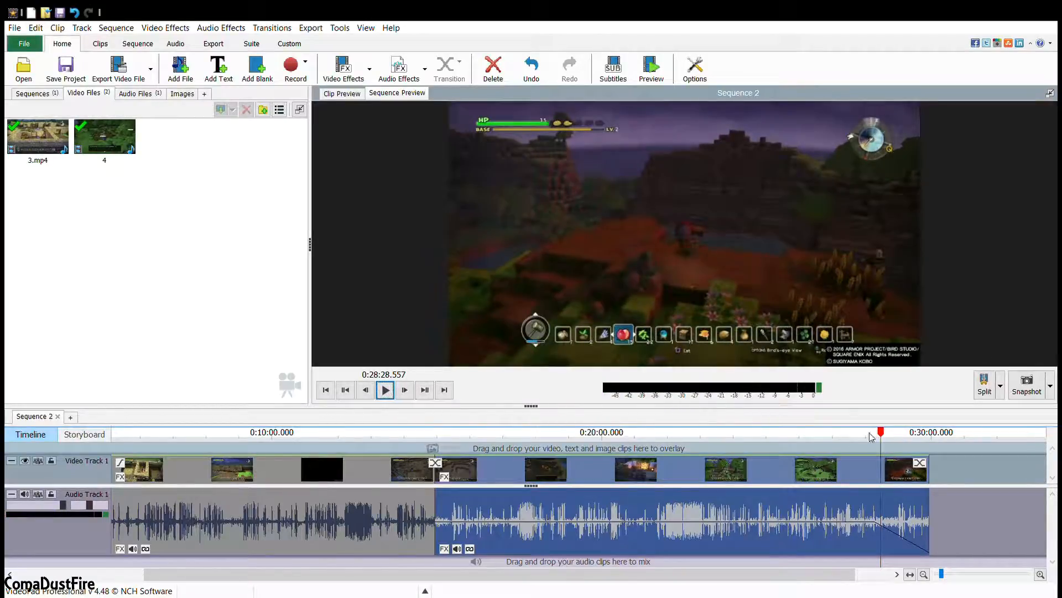
pyautogui.click(903, 434)
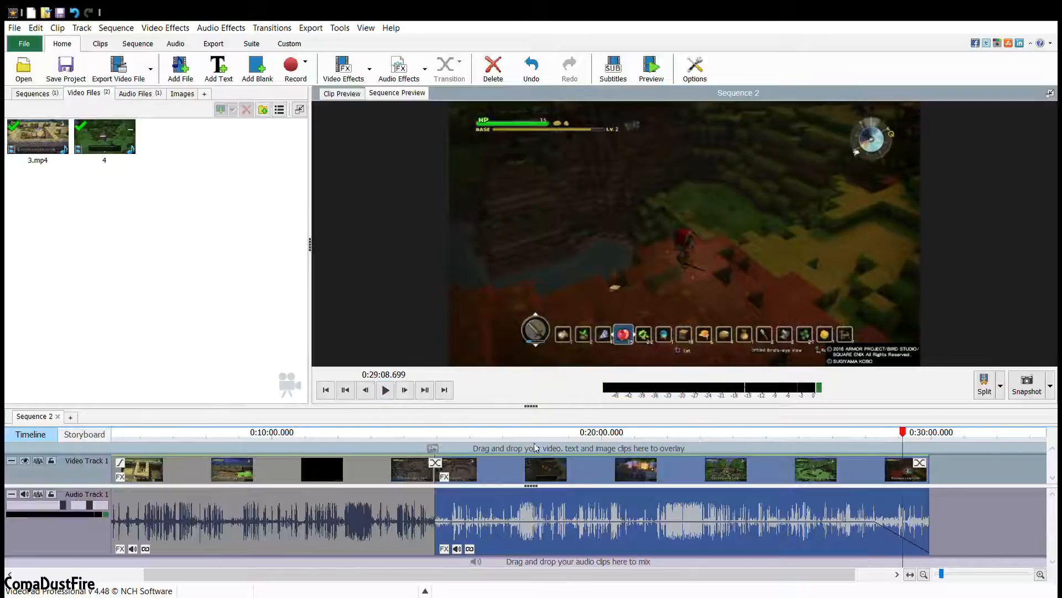
pyautogui.click(379, 391)
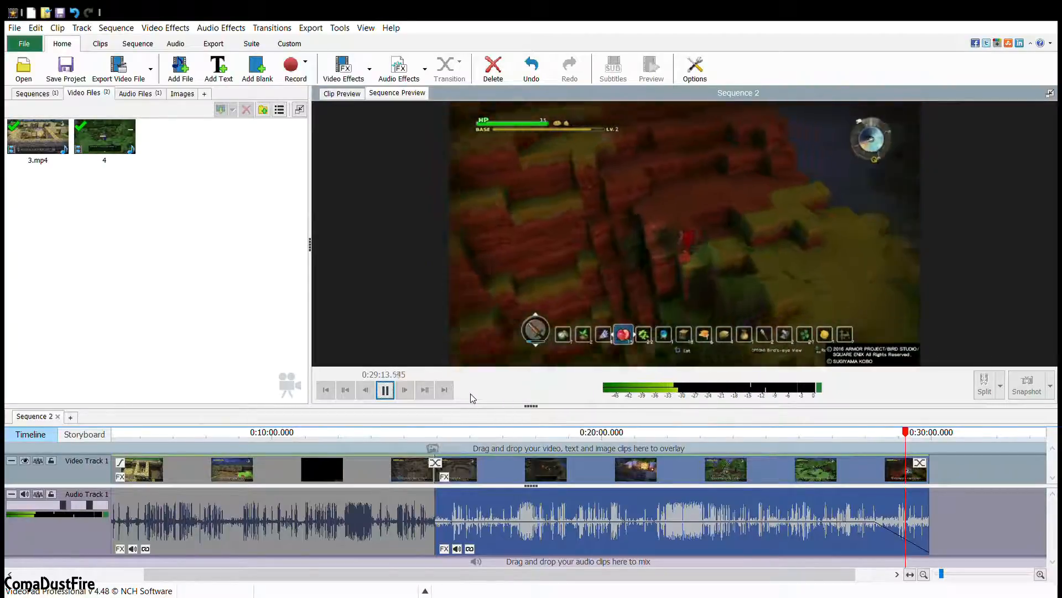
pyautogui.press('space')
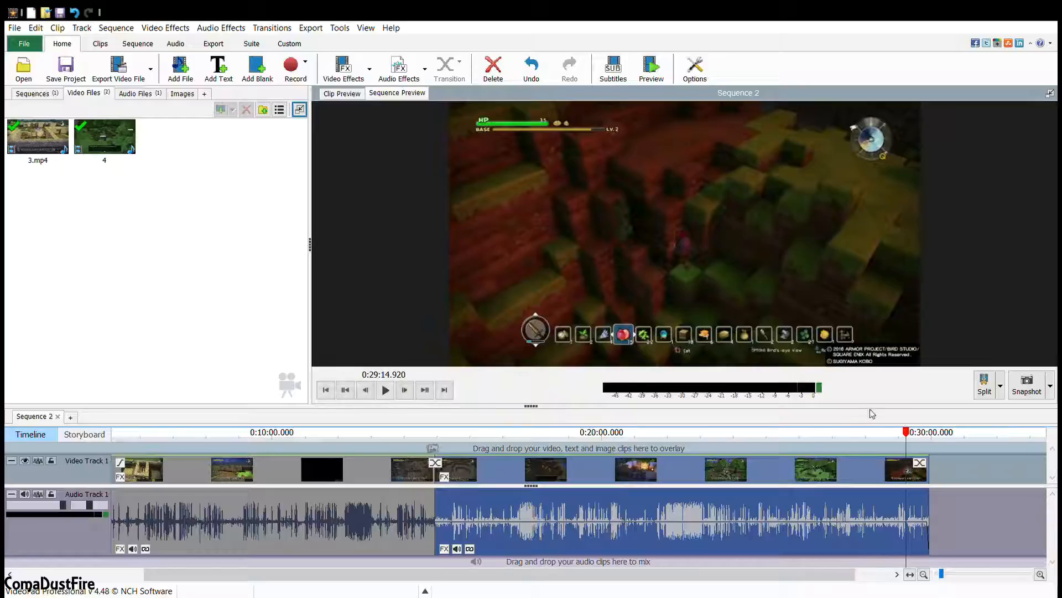
# Shorten the audio fade-out to clip 4's final seconds and play the sequence's ending from about 0:29:45 and 0:29:38
pyautogui.moveTo(911, 436); pyautogui.dragTo(927, 437)
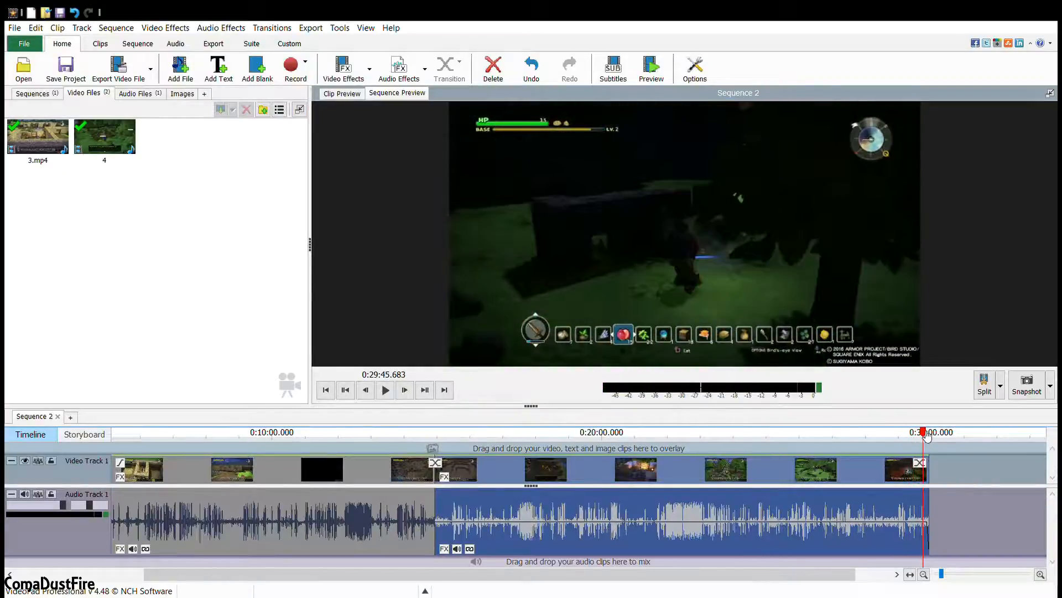
pyautogui.click(385, 390)
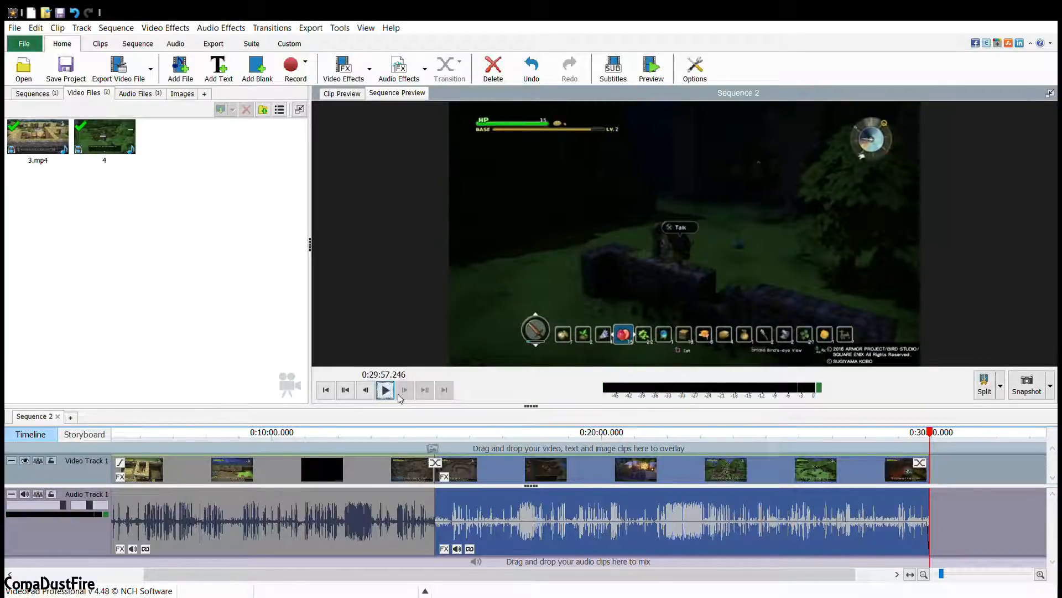
pyautogui.click(892, 461)
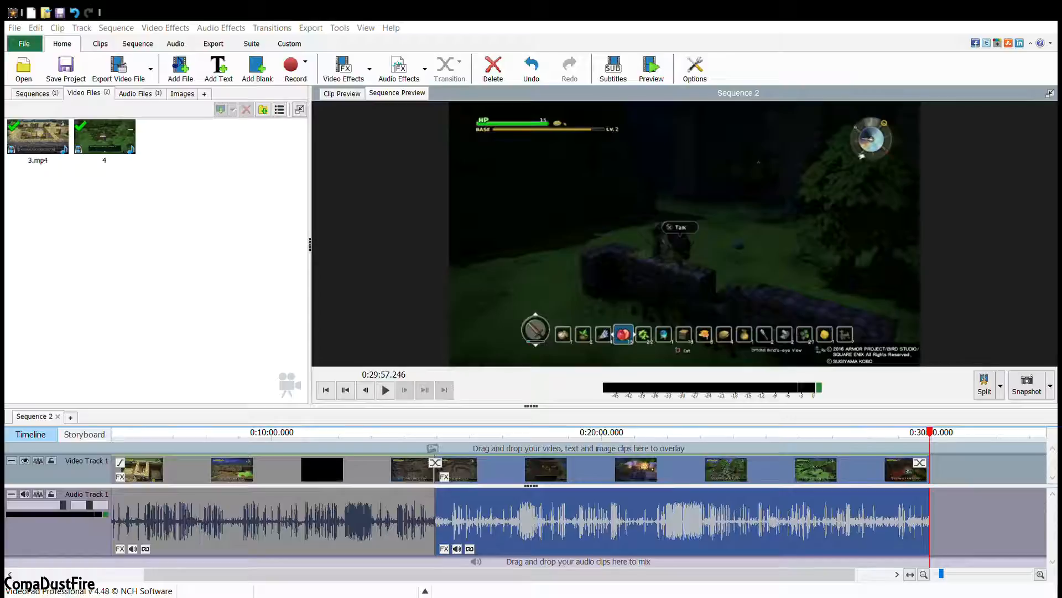
pyautogui.click(856, 433)
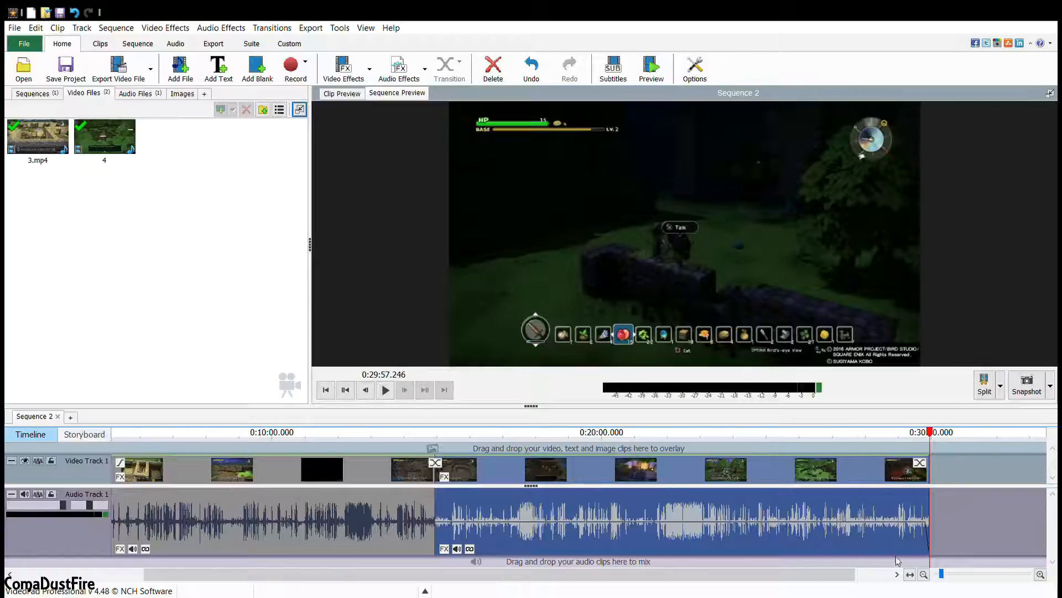
pyautogui.click(914, 434)
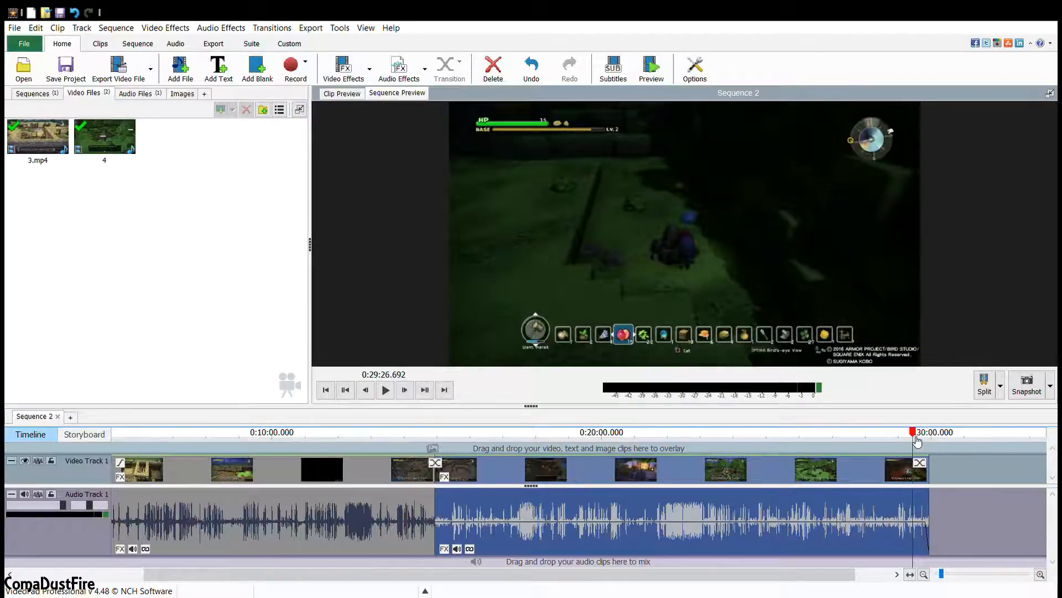
pyautogui.click(920, 436)
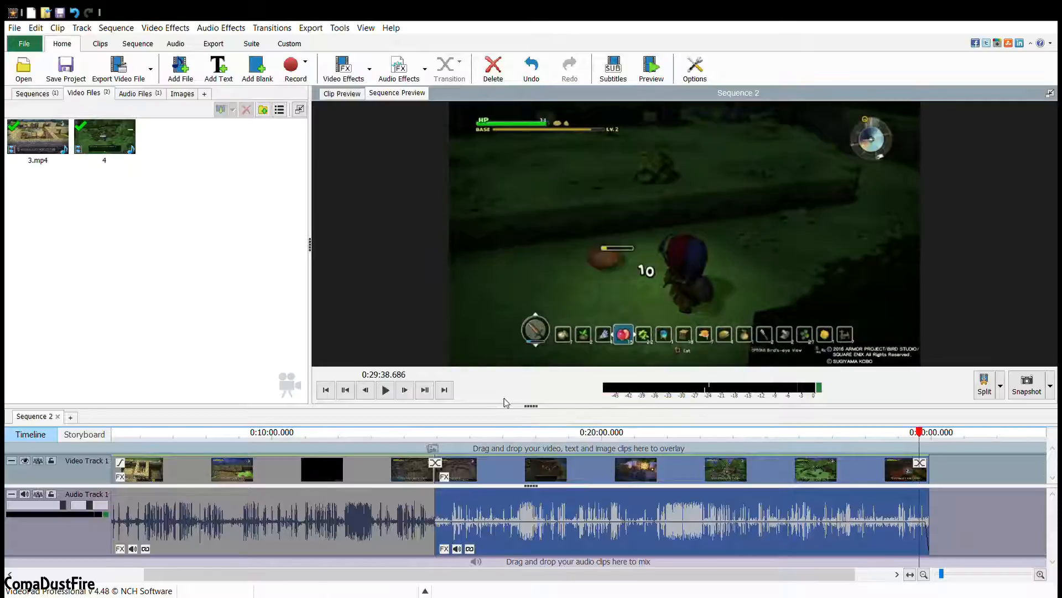
pyautogui.click(386, 390)
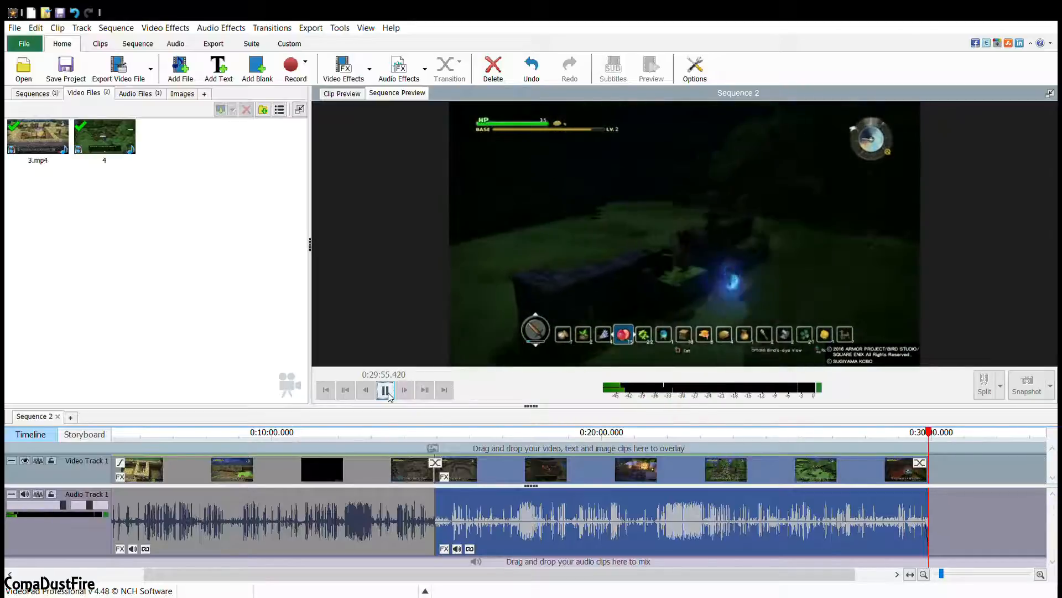
pyautogui.click(379, 390)
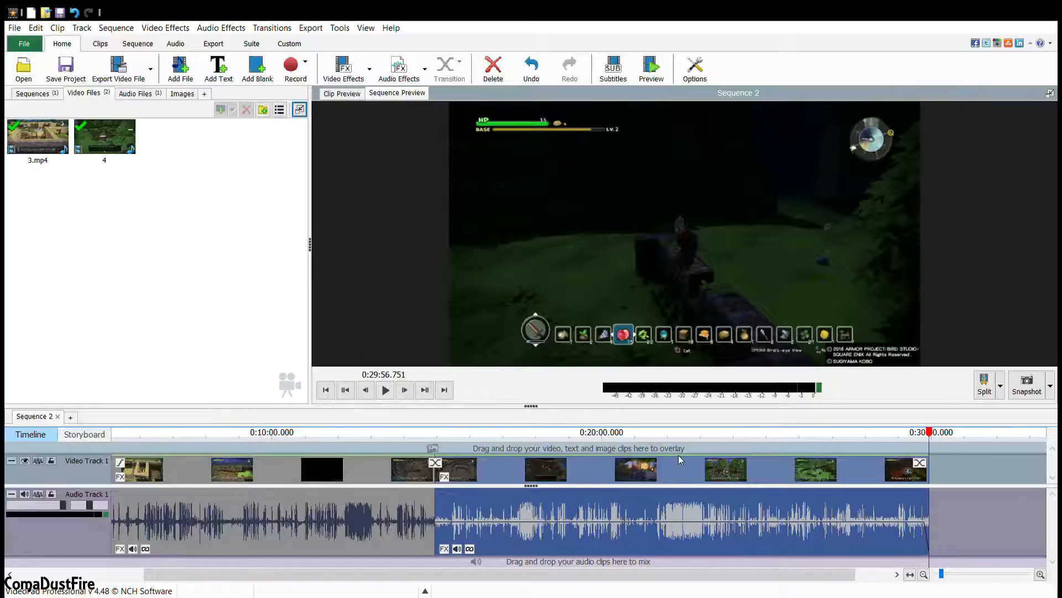
# Replay the sequence's ending from about 0:29:42 to check the shortened audio fade-out
pyautogui.click(911, 433)
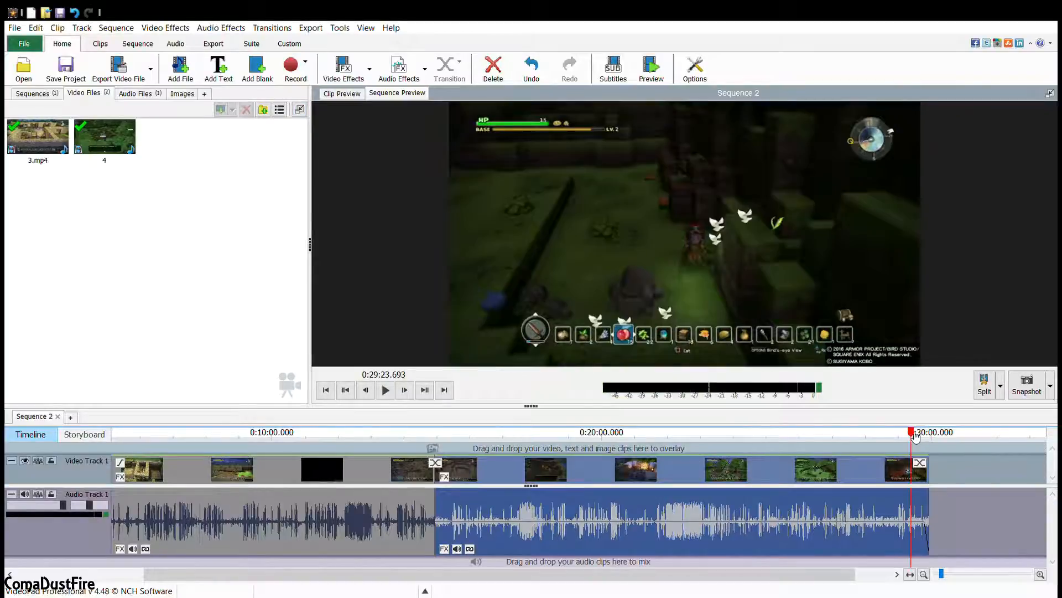
pyautogui.click(921, 434)
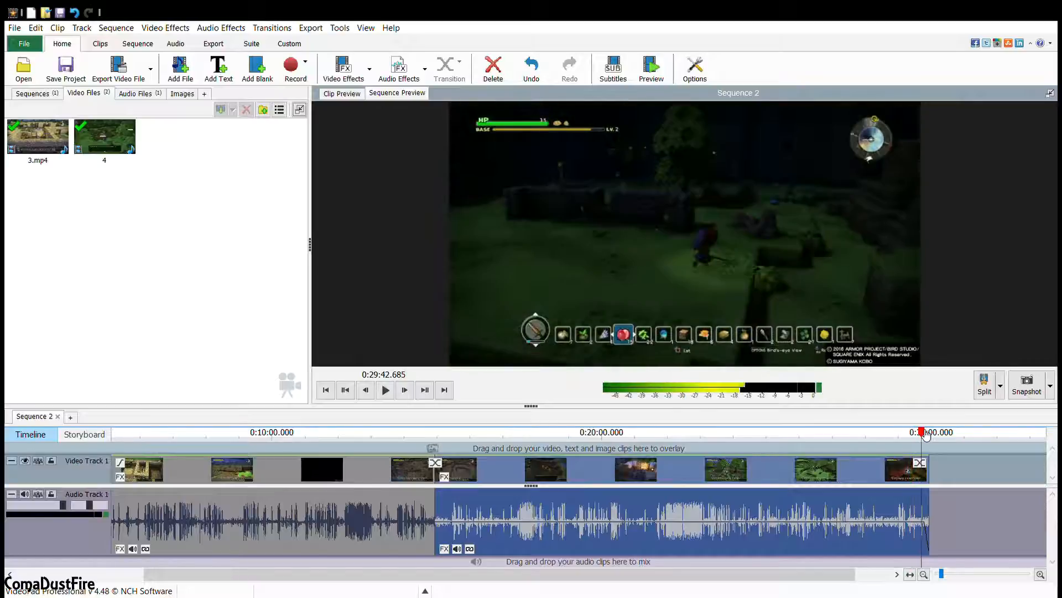
pyautogui.click(386, 391)
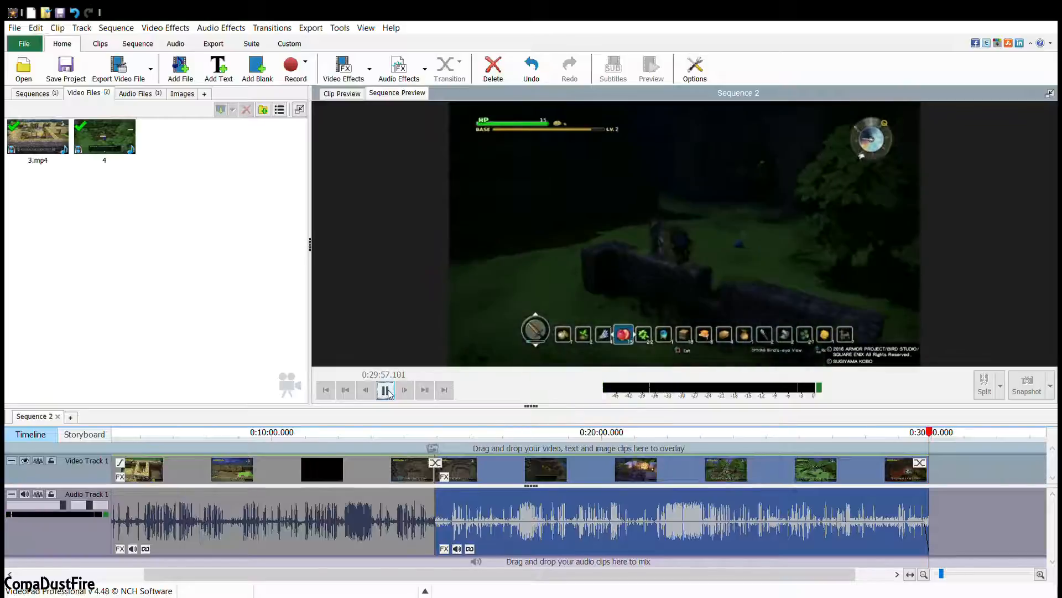
pyautogui.click(387, 391)
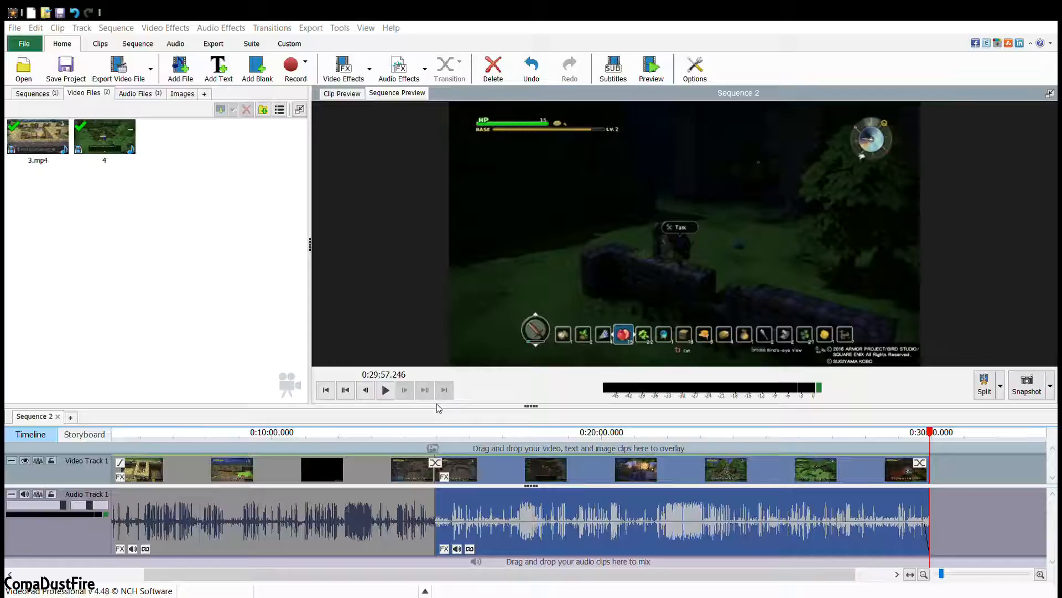
# Record the End Episode narration, play it back, and place it on a second audio track just before the sequence's end
pyautogui.click(466, 397)
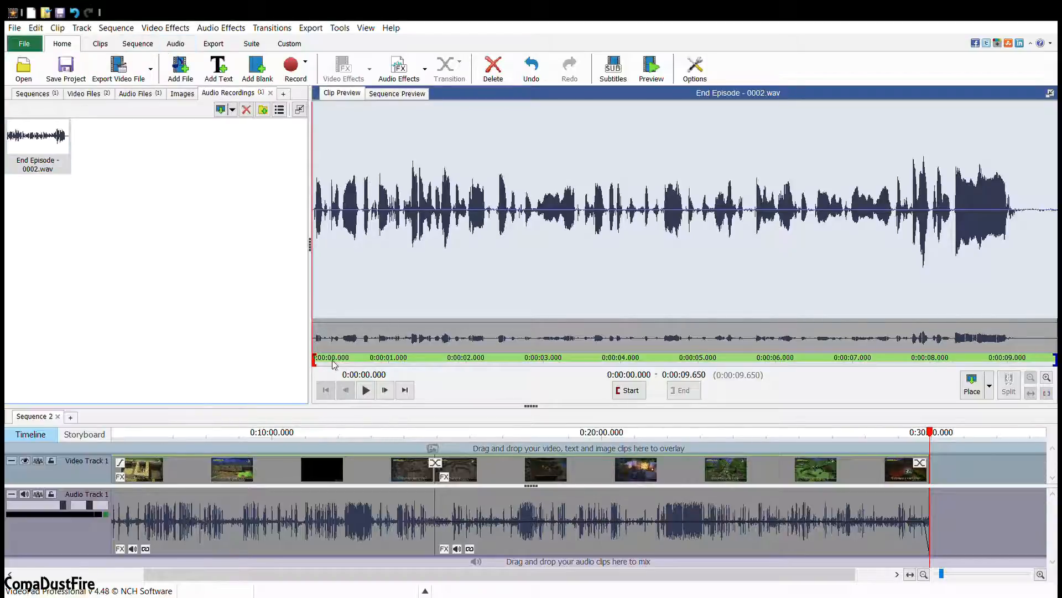
pyautogui.click(365, 390)
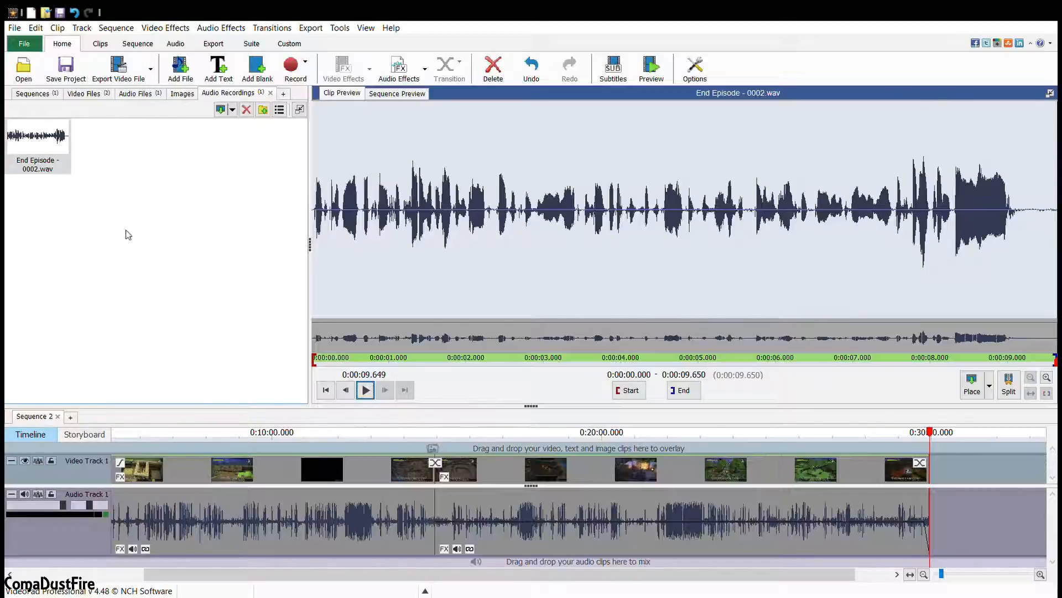
pyautogui.moveTo(765, 514)
pyautogui.mouseDown()
pyautogui.moveTo(884, 578)
pyautogui.moveTo(925, 569)
pyautogui.mouseUp()
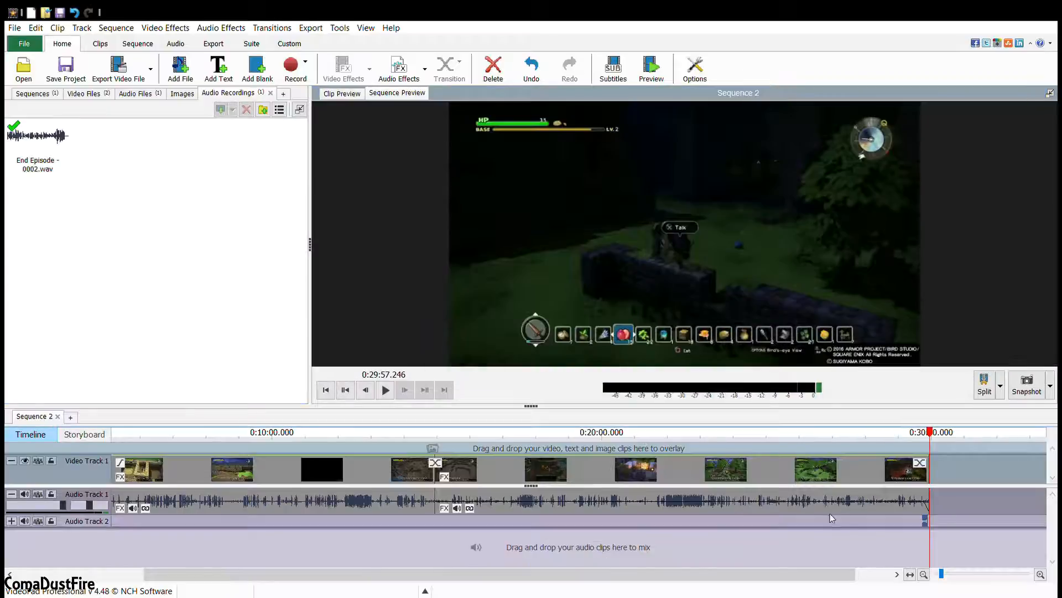
# Nudge the End Episode narration on the second audio track slightly later so it lines up with the sequence's end
pyautogui.click(878, 462)
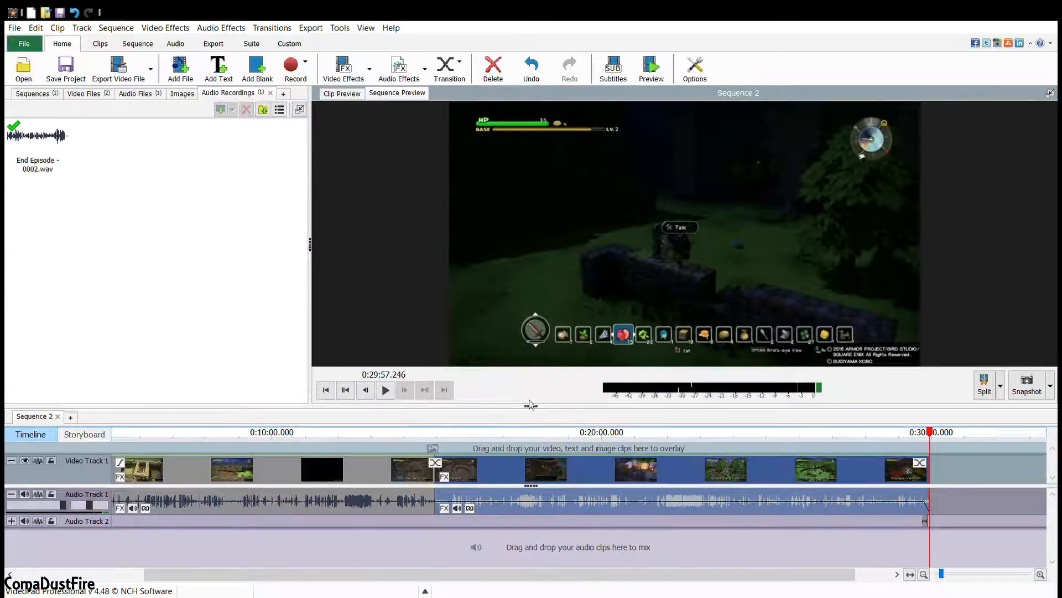
pyautogui.click(876, 447)
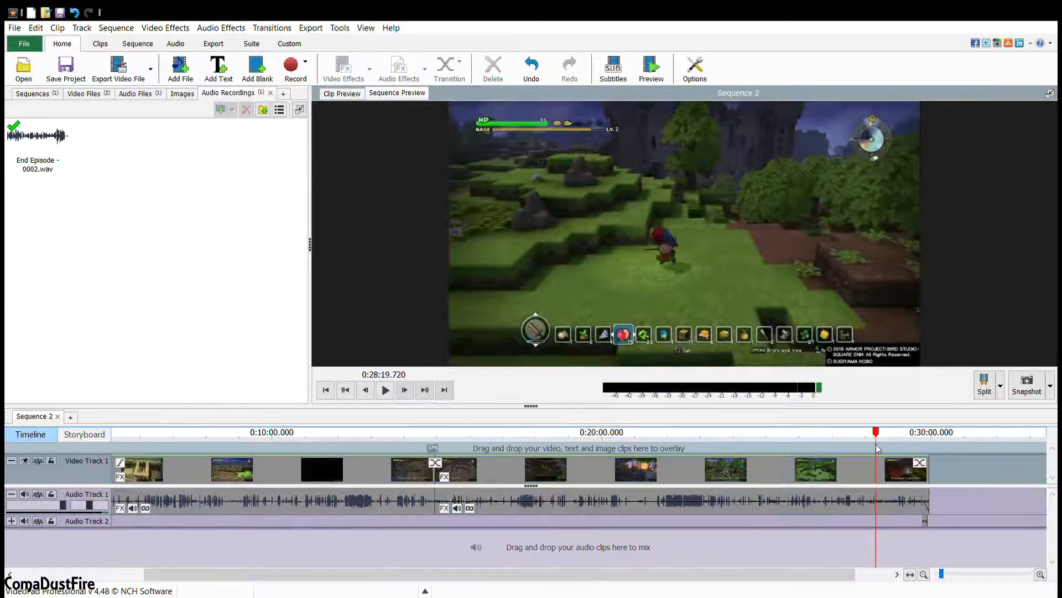
pyautogui.click(445, 391)
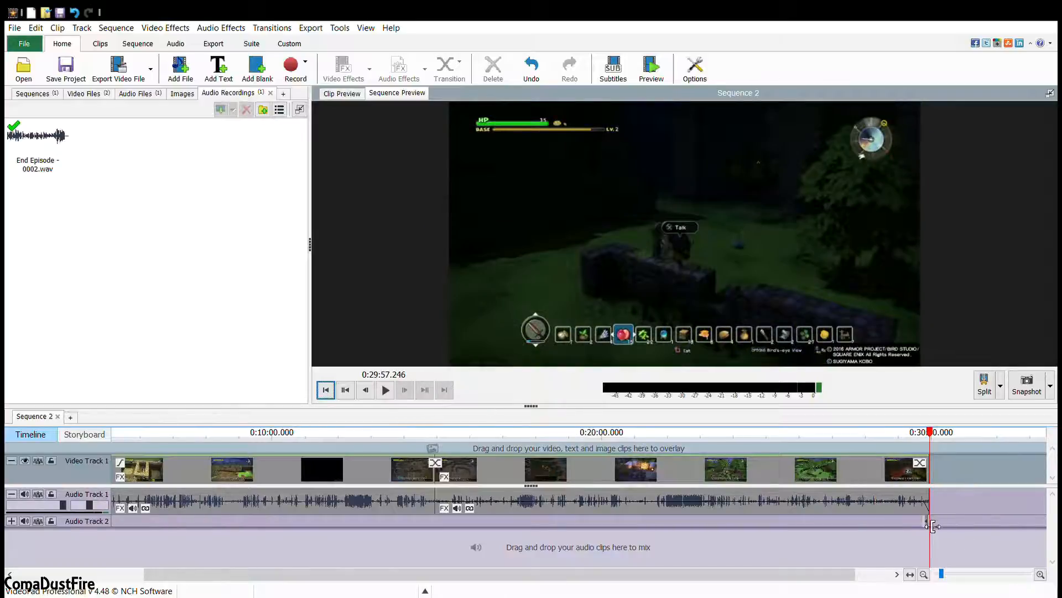
pyautogui.scroll(5, 921, 530)
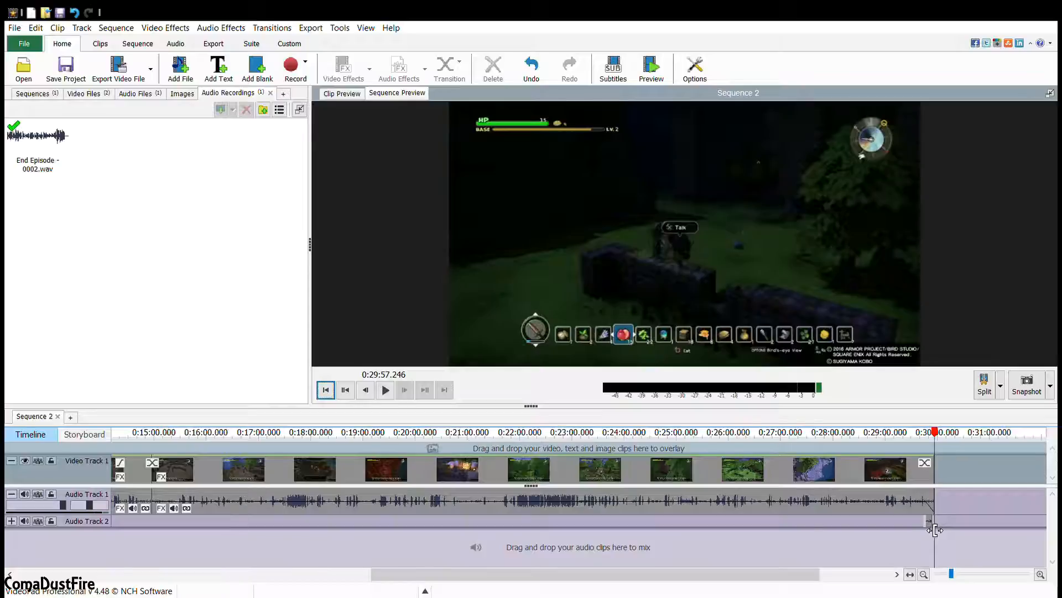
pyautogui.click(928, 521)
pyautogui.moveTo(928, 521); pyautogui.dragTo(930, 522)
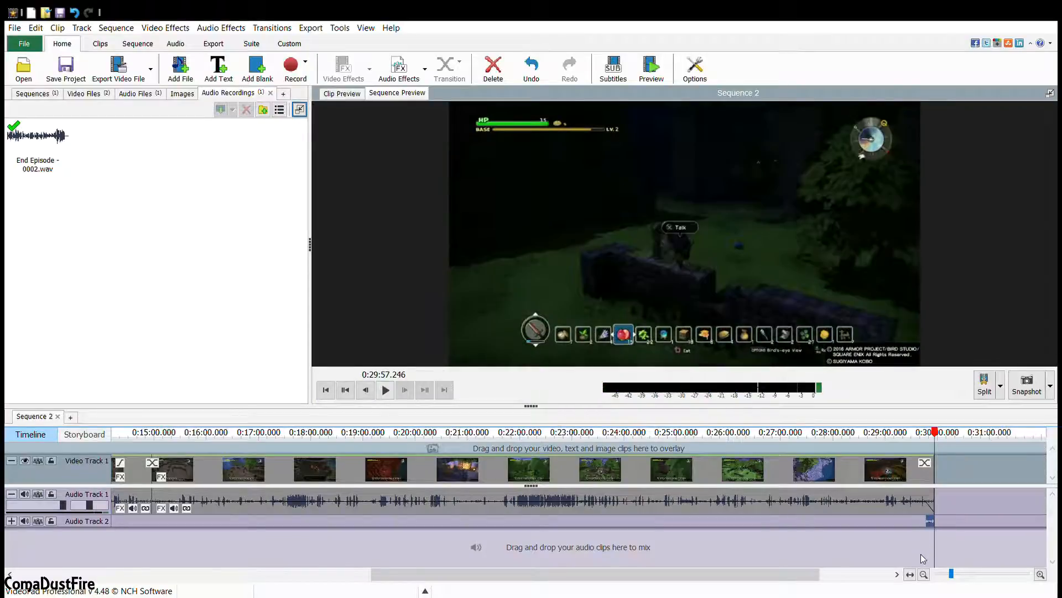
# Play the sequence's ending from about 0:29:43 to check the narration over the faded audio
pyautogui.click(914, 435)
pyautogui.click(922, 440)
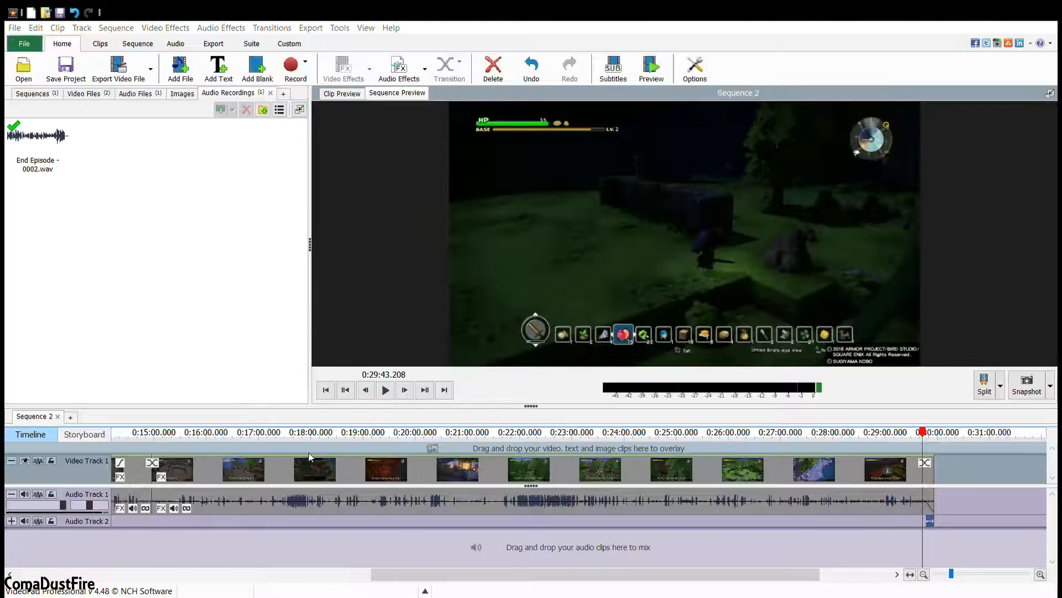
pyautogui.click(252, 286)
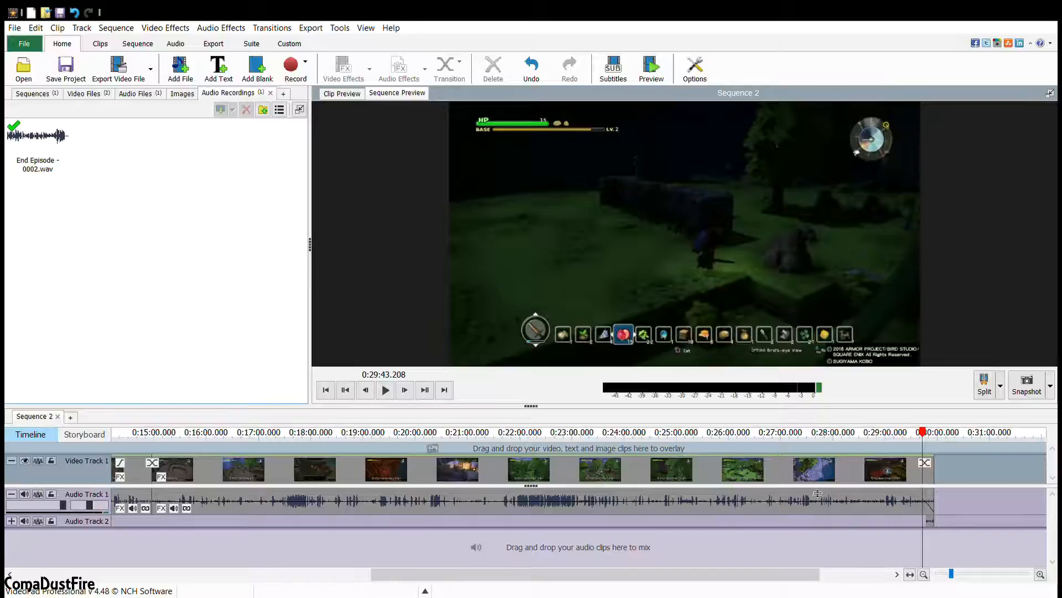
pyautogui.click(391, 390)
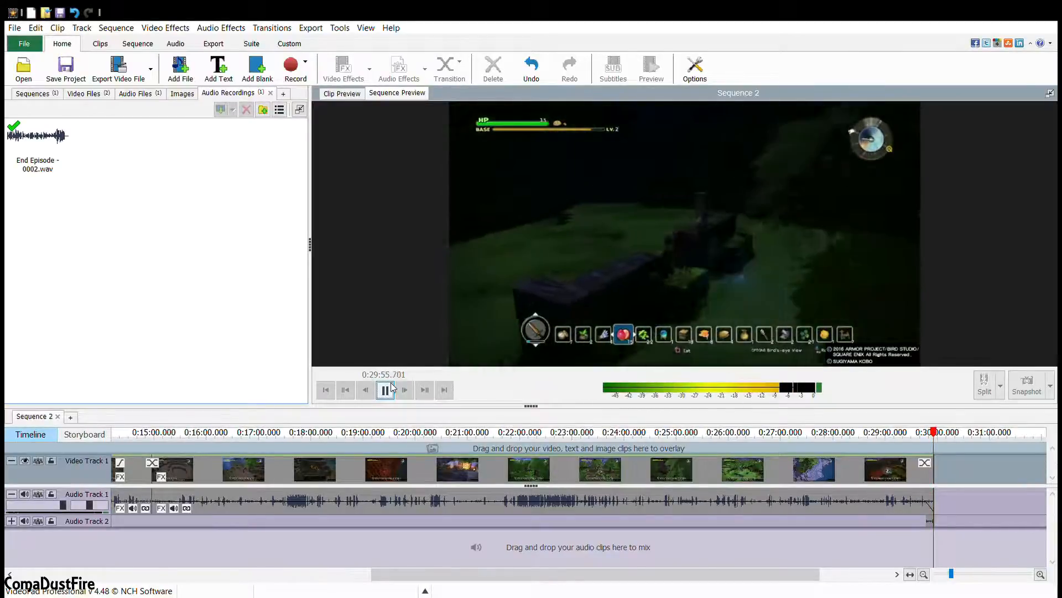
pyautogui.click(390, 387)
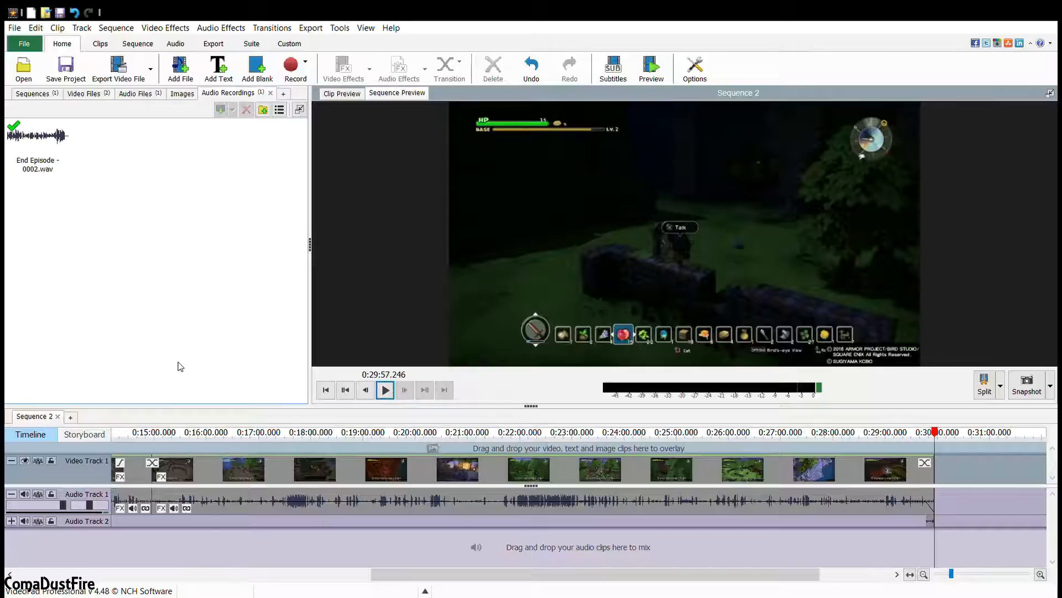
# Go back to the beginning of the sequence and inspect its frames at about 0:00:51, 0:04:52 and 0:08:50
pyautogui.moveTo(467, 576); pyautogui.dragTo(76, 563)
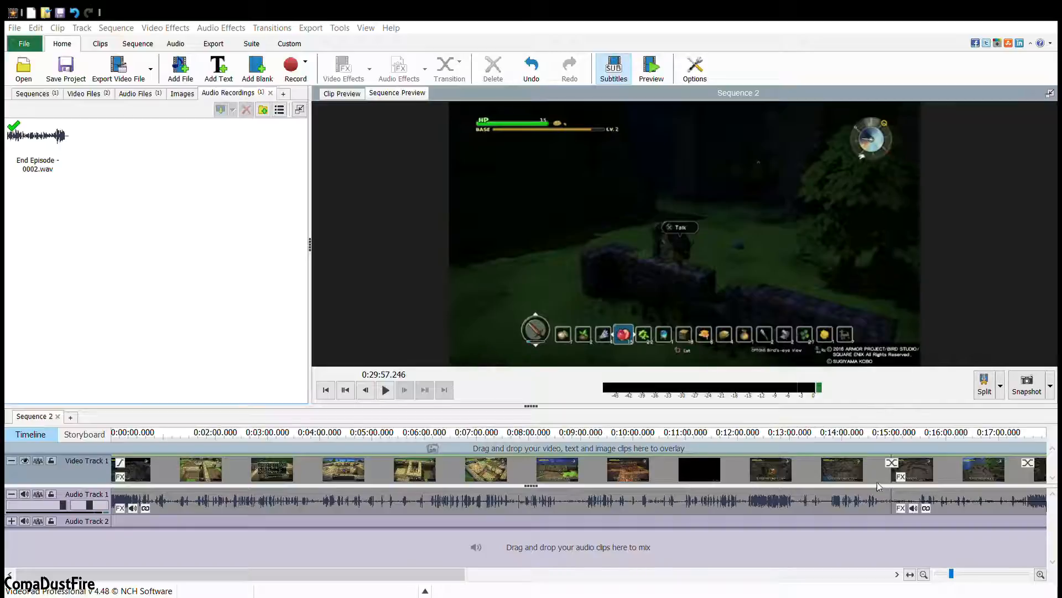
pyautogui.click(880, 518)
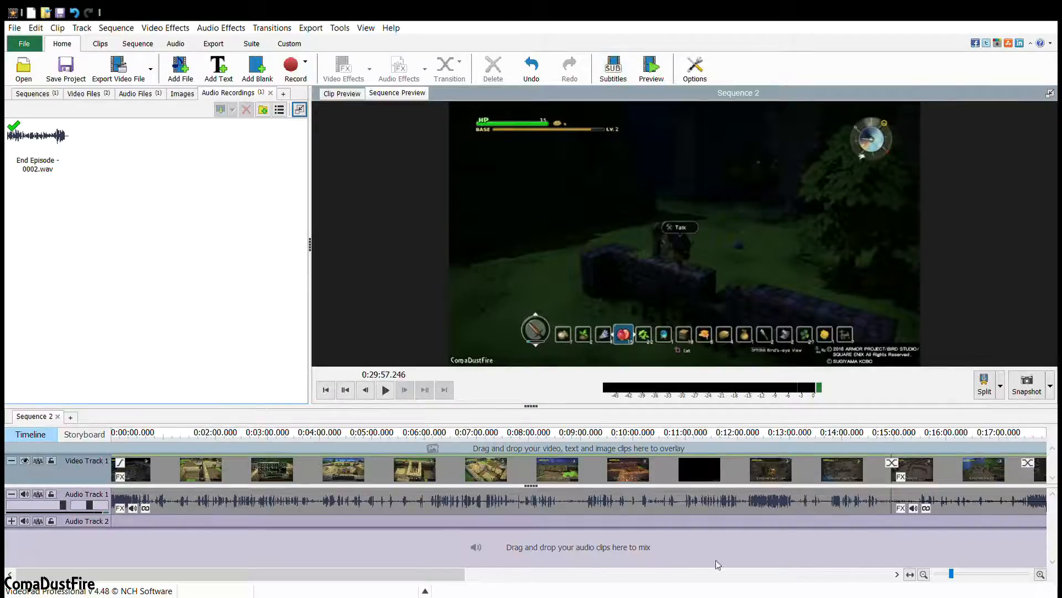
pyautogui.click(156, 433)
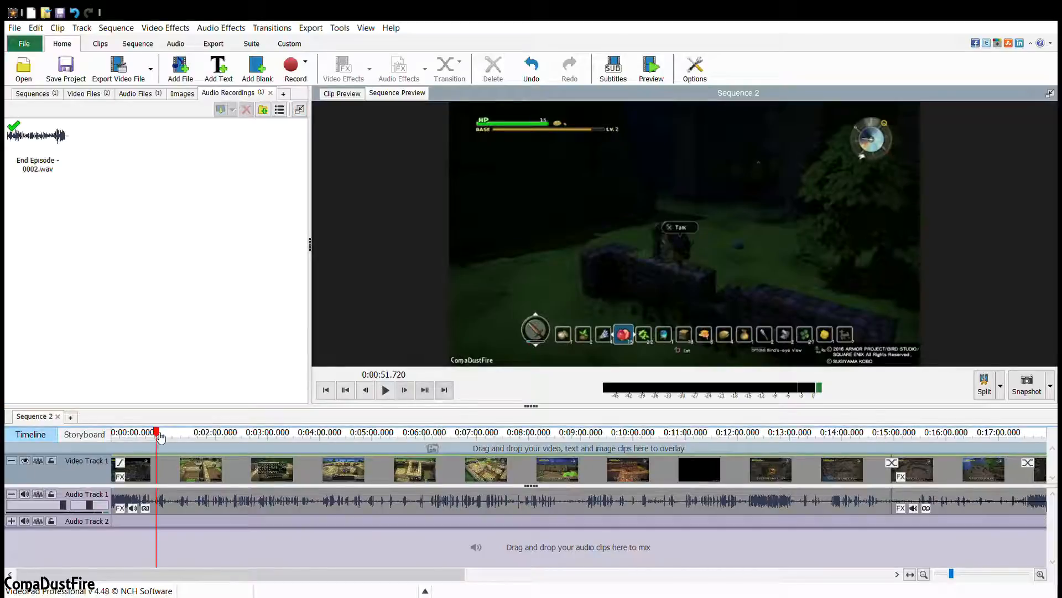
pyautogui.click(366, 432)
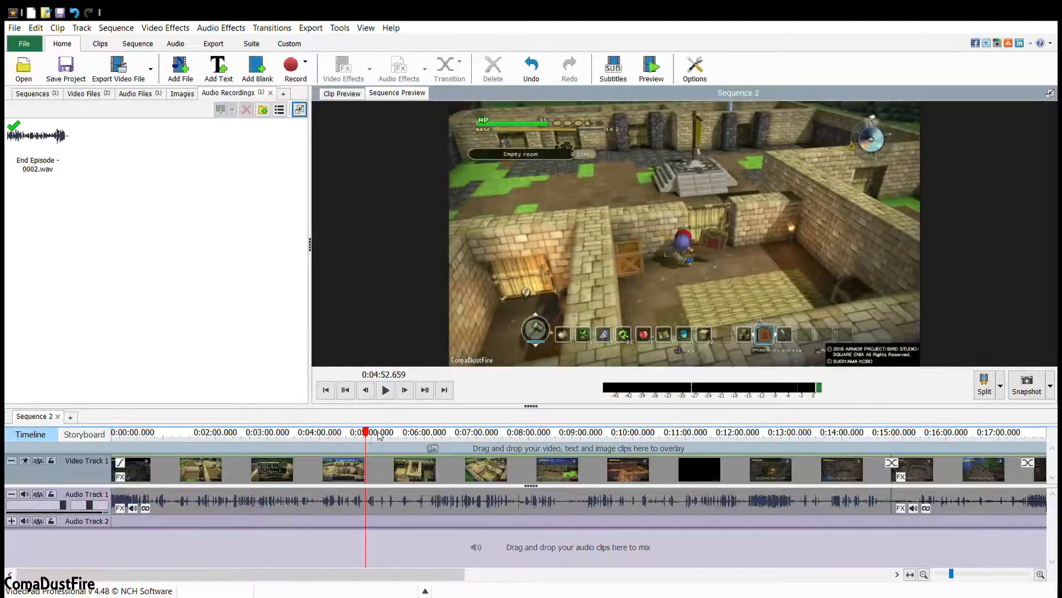
pyautogui.click(573, 432)
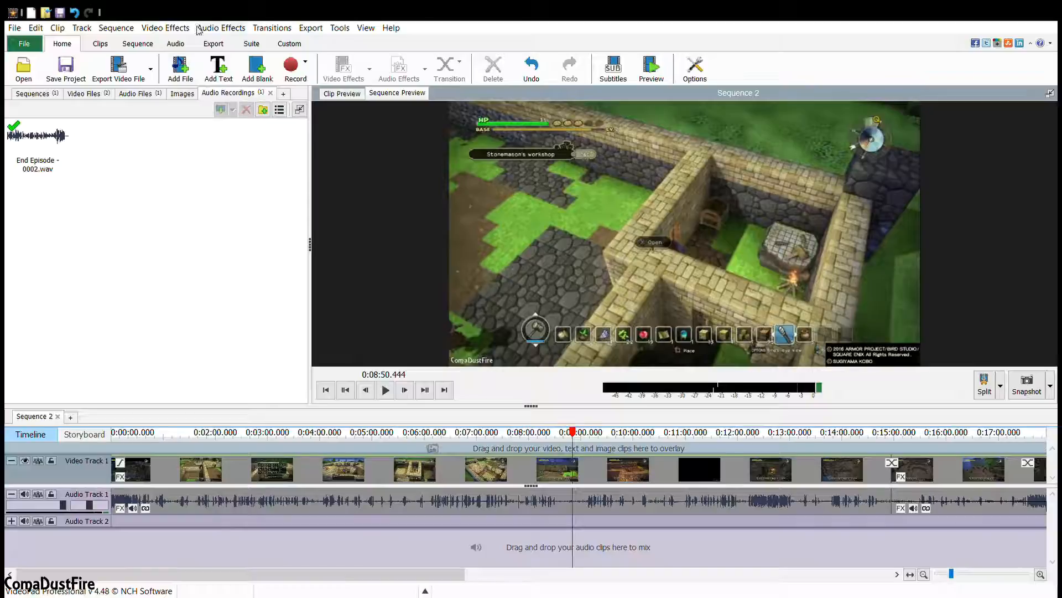